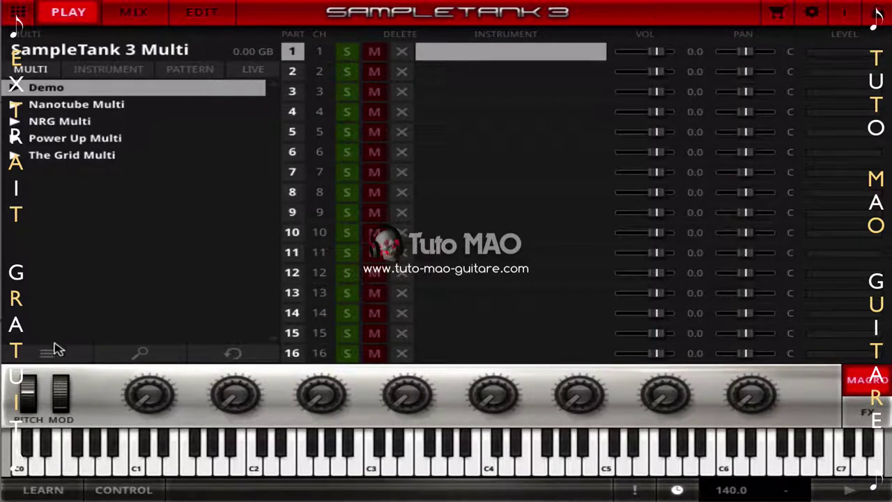
Save the empty multi as $Multi_Vide in a new folder named Didguitare Multi inside the Multis folder.
{"action": "left_click", "coordinate": [49, 356]}
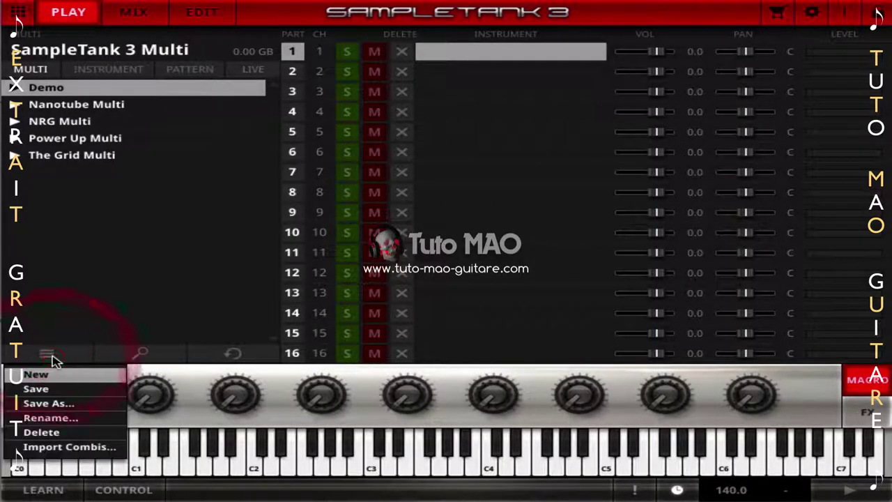
{"action": "left_click", "coordinate": [63, 403]}
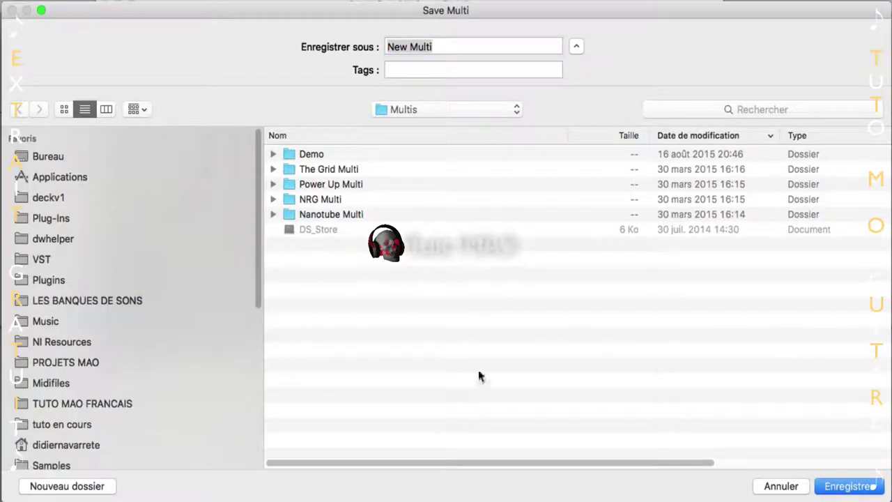
{"action": "left_click", "coordinate": [399, 109]}
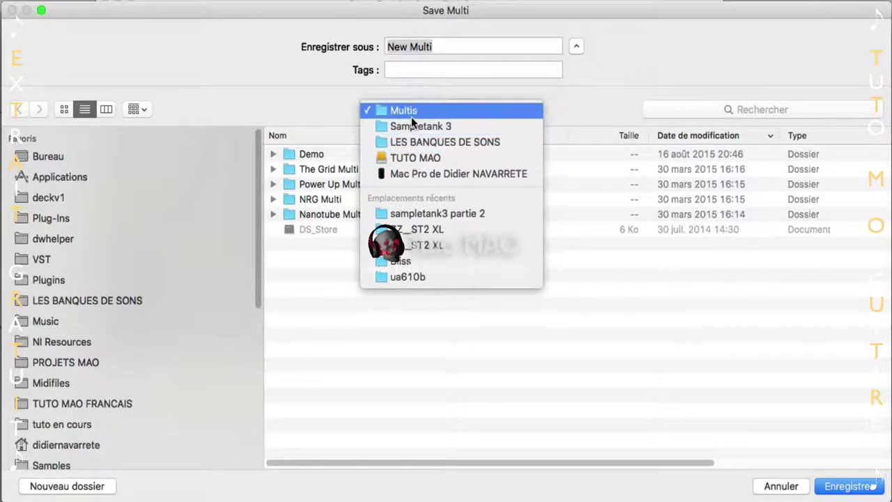
{"action": "left_click", "coordinate": [406, 112]}
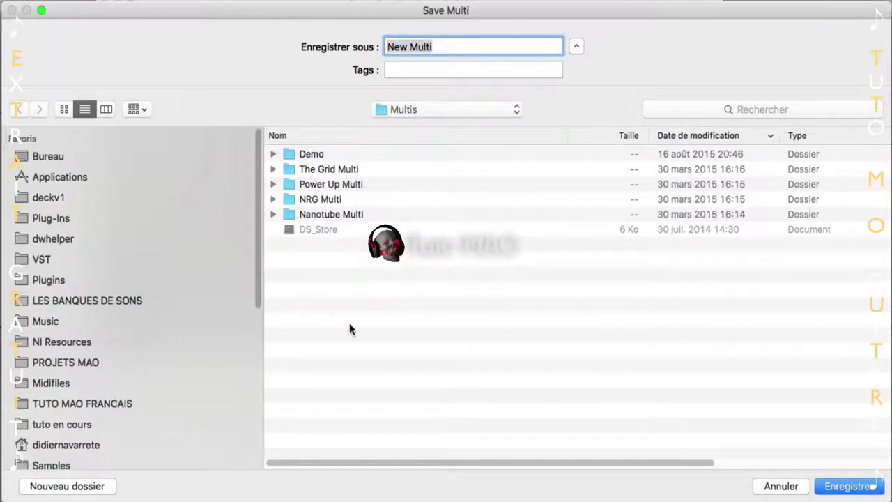
{"action": "left_click", "coordinate": [67, 486]}
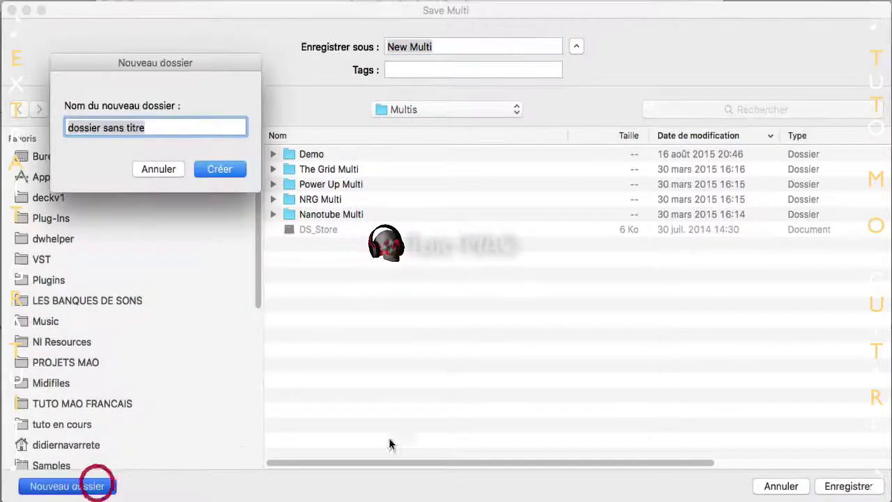
{"action": "type", "text": "Didguitare Multi"}
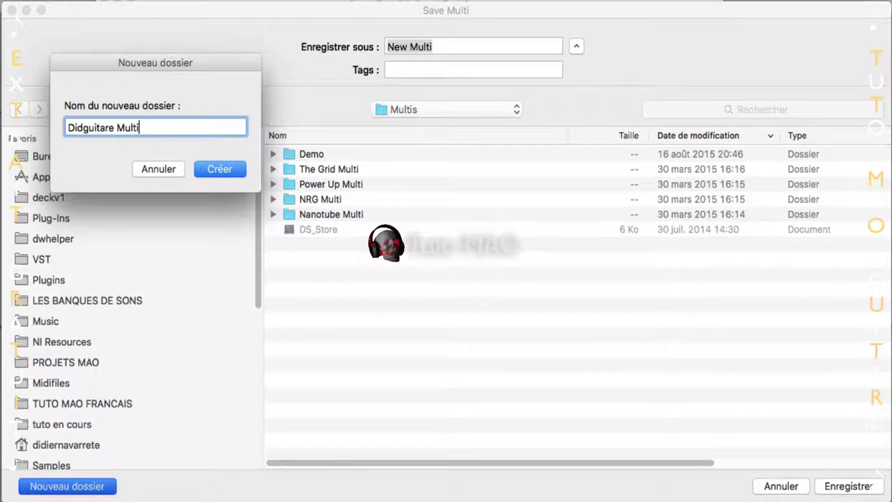
{"action": "key", "text": "Return"}
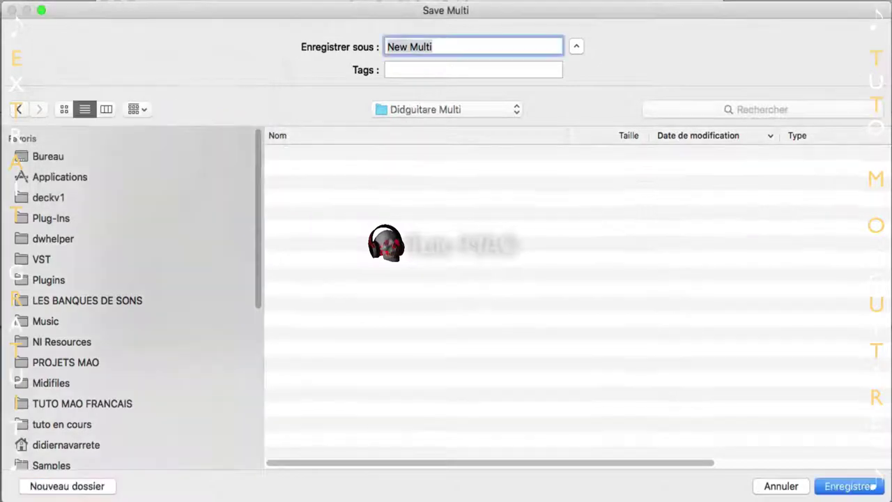
{"action": "left_click", "coordinate": [410, 47]}
{"action": "type", "text": "Mu"}
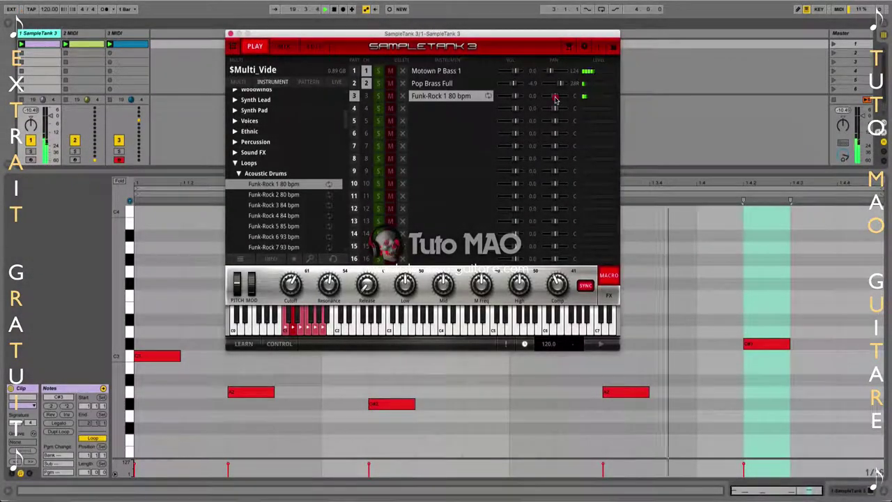
Add a C1 note spanning the whole bar to track 3's MIDI clip and listen to the arrangement.
{"action": "left_click", "coordinate": [120, 44]}
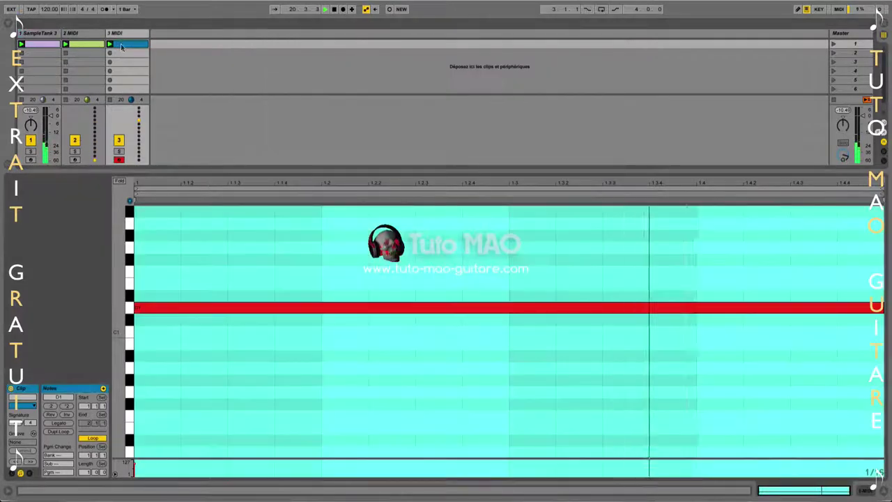
{"action": "left_click", "coordinate": [140, 334]}
{"action": "double_click", "coordinate": [140, 333]}
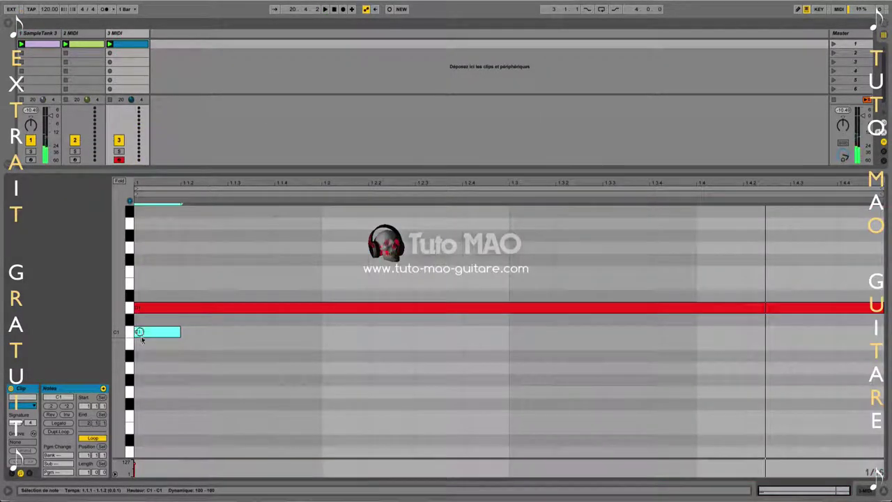
{"action": "left_click_drag", "start_coordinate": [180, 331], "coordinate": [878, 334]}
{"action": "key", "text": "space"}
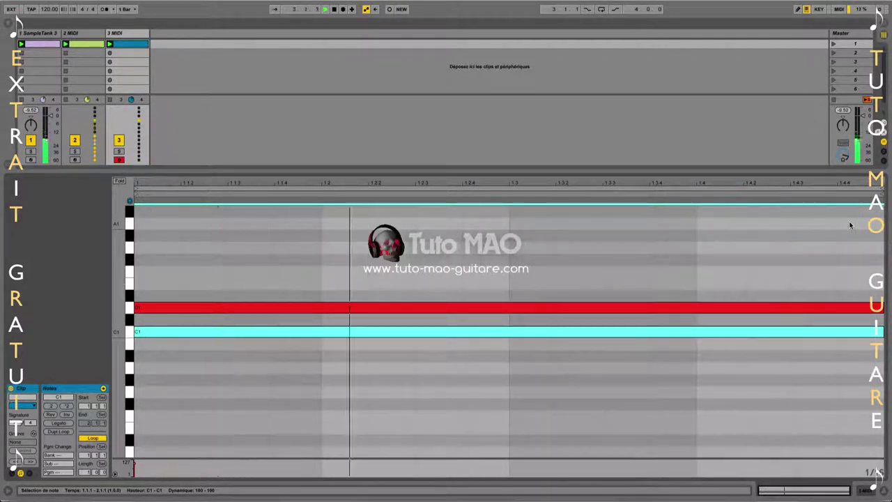
{"action": "left_click", "coordinate": [47, 33]}
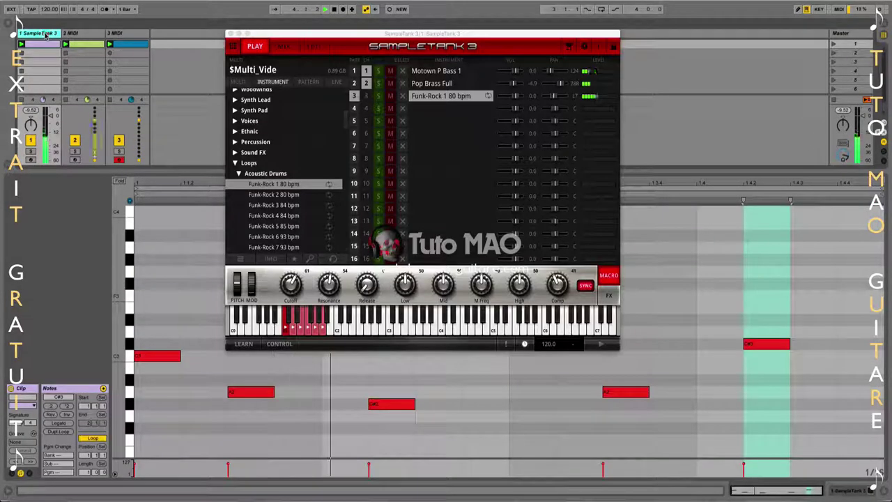
{"action": "left_click", "coordinate": [334, 9]}
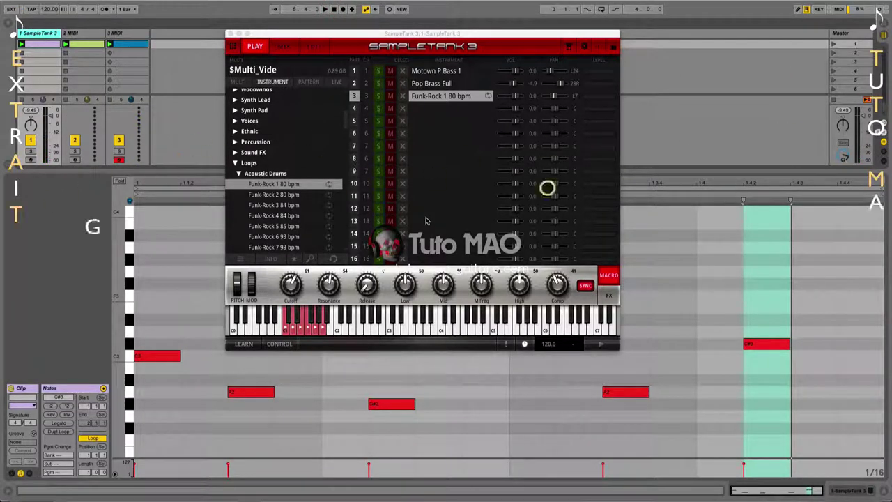
Save the current three-instrument multi as Bass+Drums+Brass_1 80 bpm_LP in the Didguitare Multi folder.
{"action": "left_click", "coordinate": [459, 104]}
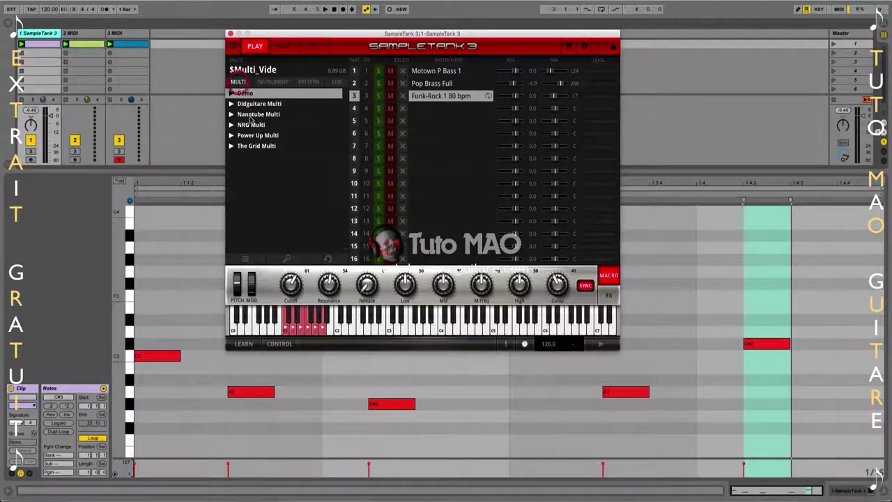
{"action": "left_click", "coordinate": [245, 260]}
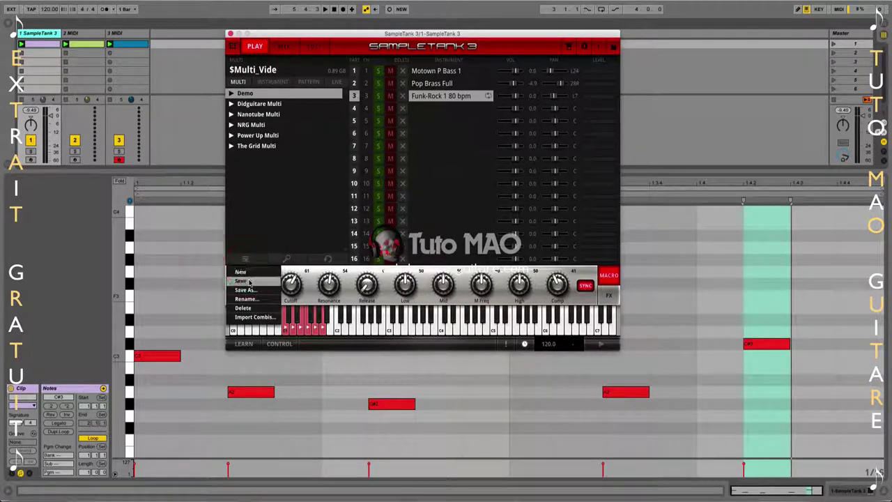
{"action": "left_click", "coordinate": [250, 289]}
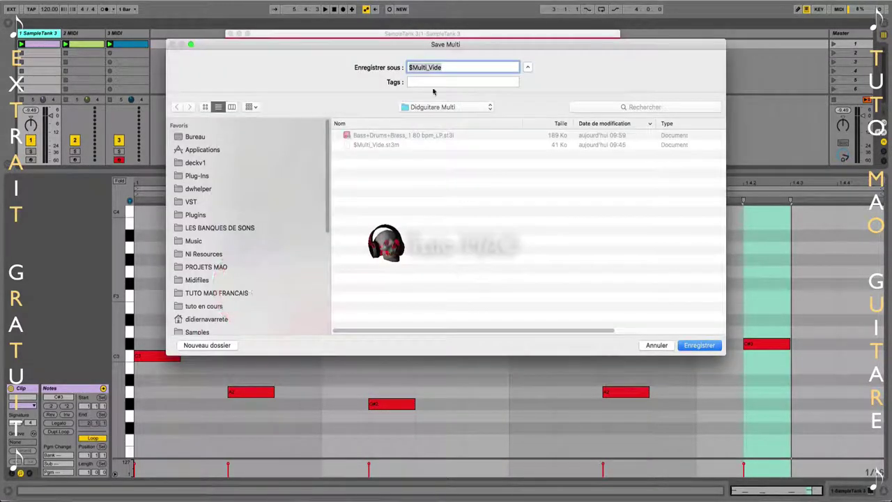
{"action": "left_click", "coordinate": [414, 137]}
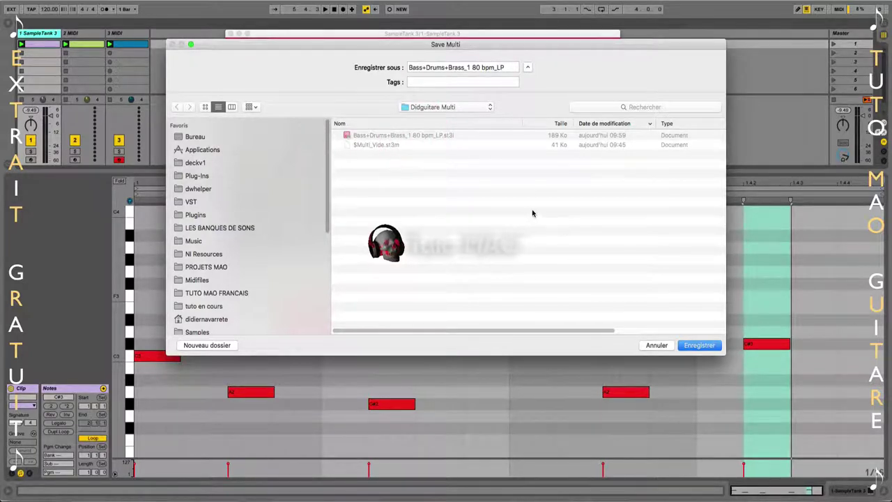
{"action": "left_click", "coordinate": [701, 346]}
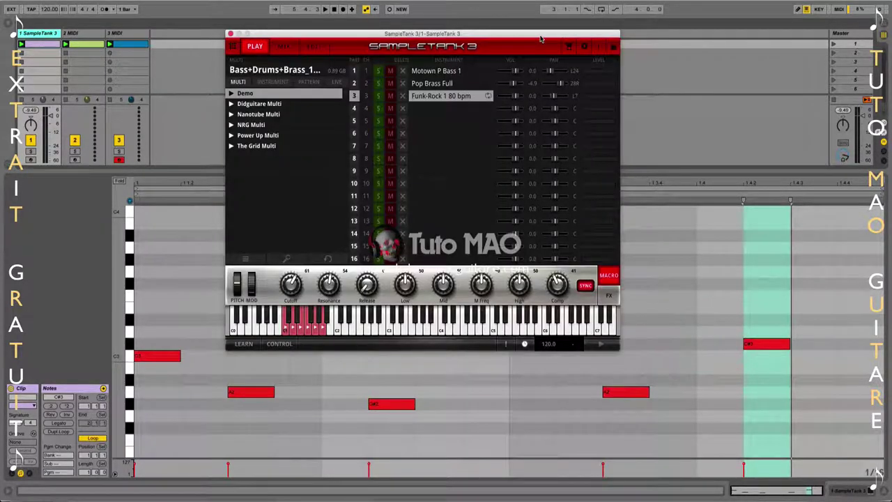
Load the empty $Multi_Vide multi from Didguitare Multi and play scene 1 with it.
{"action": "left_click", "coordinate": [231, 104]}
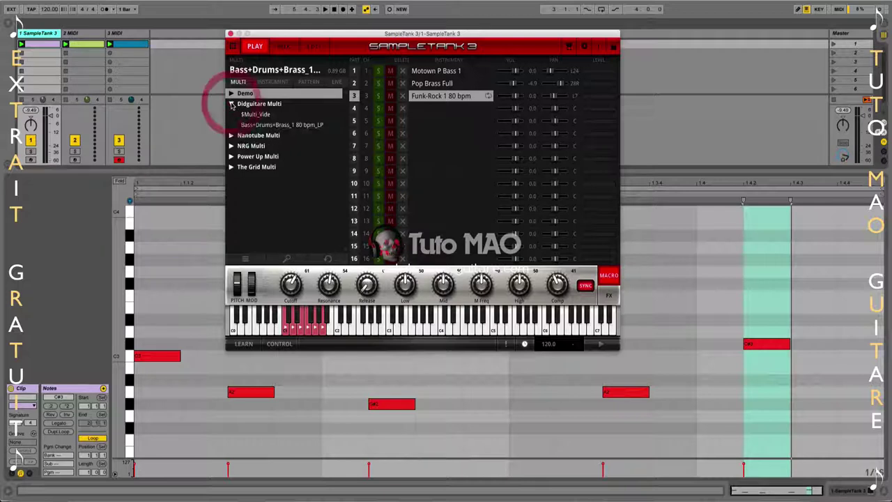
{"action": "left_click", "coordinate": [258, 114]}
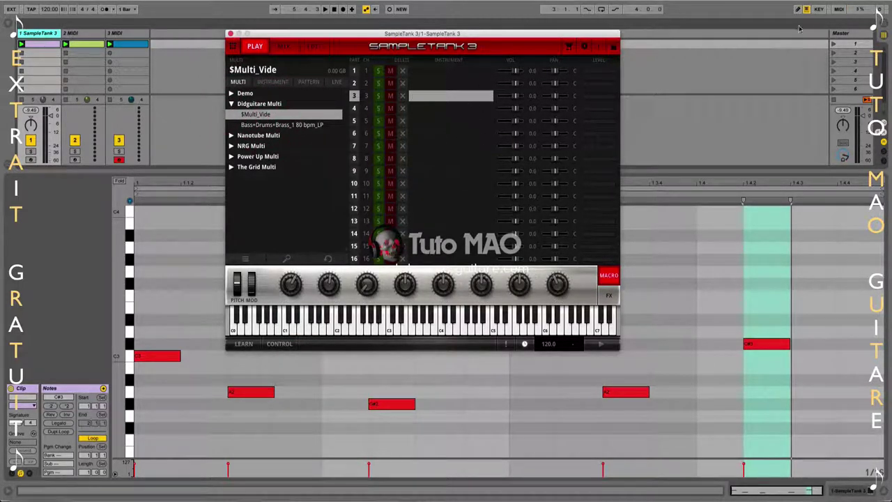
{"action": "left_click", "coordinate": [832, 43]}
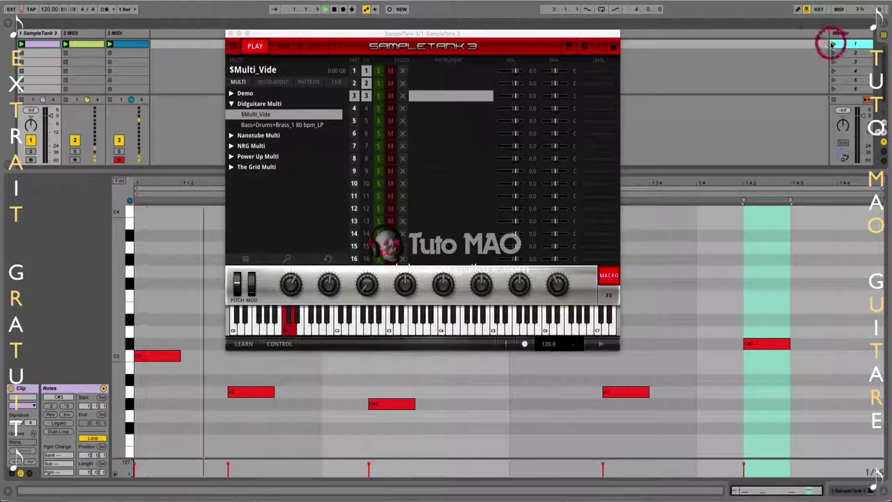
{"action": "left_click", "coordinate": [334, 9]}
Load the Bass+Drums+Brass_1 80 bpm_LP multi and play scene 1 to check it.
{"action": "left_click", "coordinate": [286, 125]}
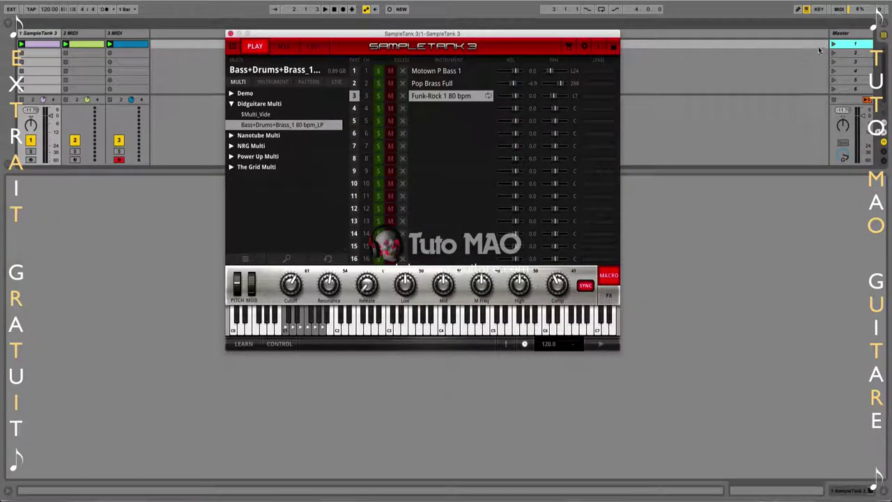
{"action": "left_click", "coordinate": [832, 45]}
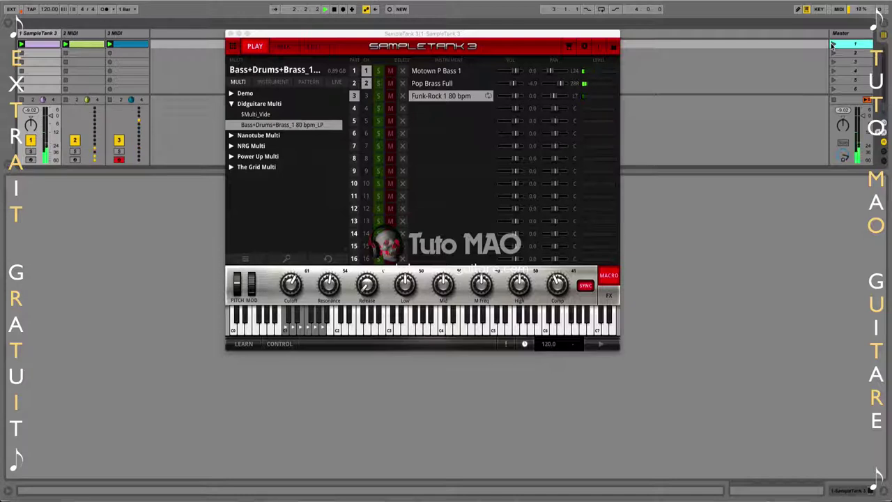
{"action": "left_click", "coordinate": [334, 11]}
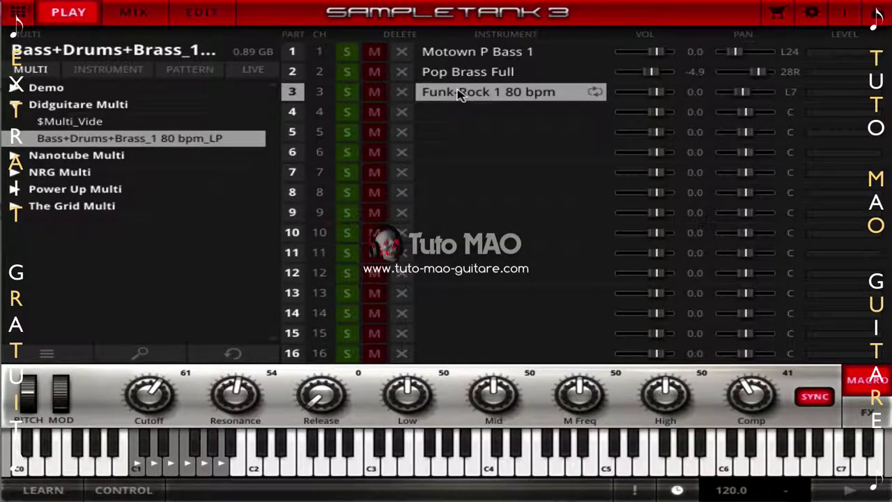
Turn off Latch Audio Loops in SampleTank's settings and apply the change.
{"action": "left_click", "coordinate": [808, 18]}
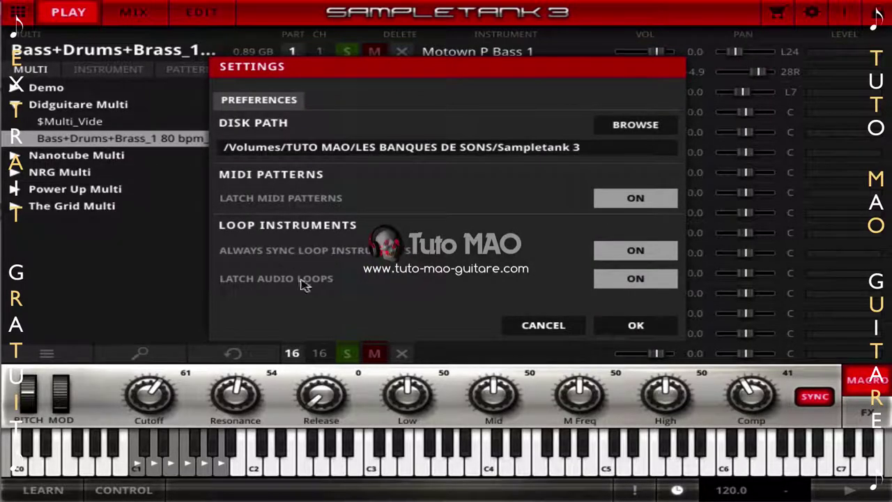
{"action": "left_click", "coordinate": [647, 281]}
{"action": "left_click", "coordinate": [645, 331]}
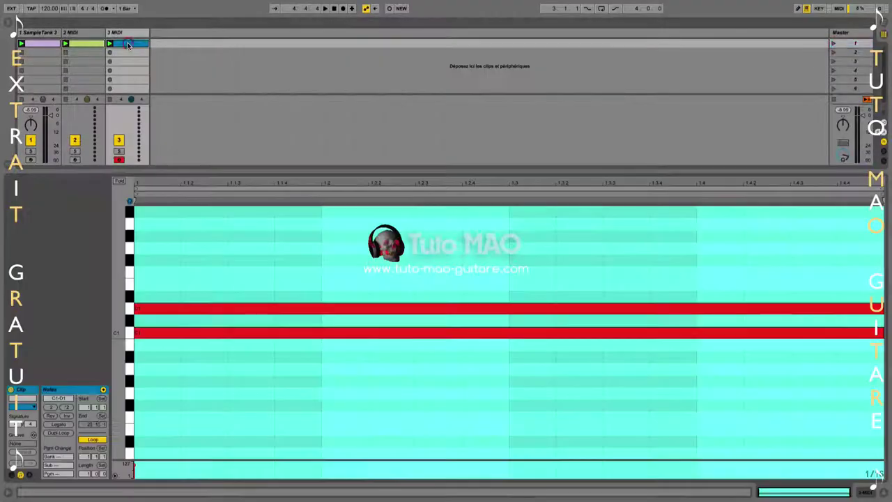
Shorten the D1 note in track 3's clip to the first beat and delete the C1 note.
{"action": "left_click", "coordinate": [128, 43]}
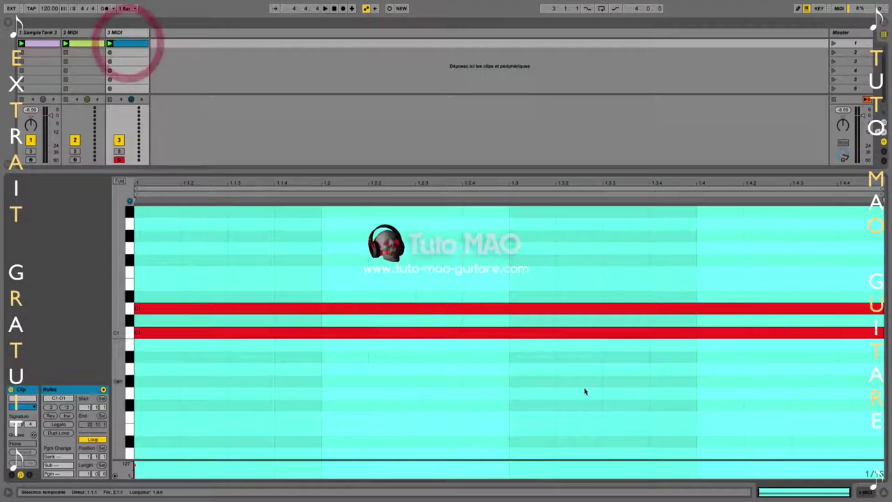
{"action": "left_click", "coordinate": [759, 360]}
{"action": "left_click", "coordinate": [864, 309]}
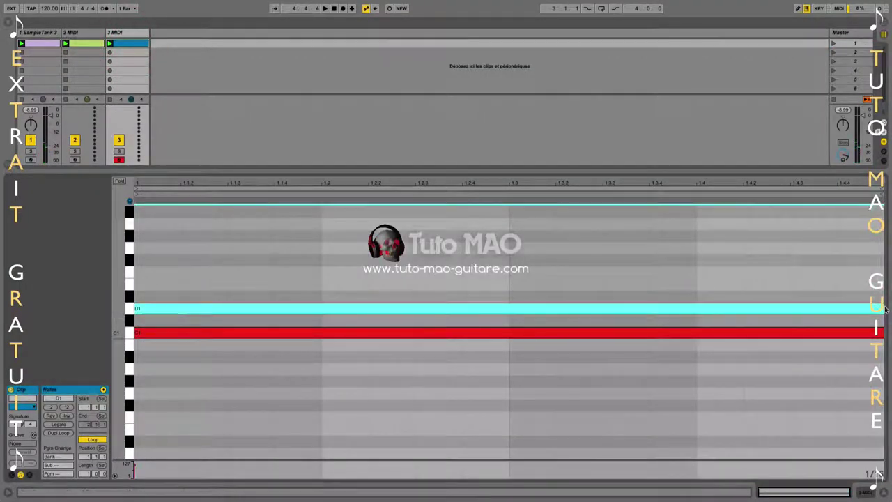
{"action": "left_click_drag", "start_coordinate": [884, 309], "coordinate": [327, 309]}
{"action": "left_click_drag", "start_coordinate": [135, 334], "coordinate": [321, 337]}
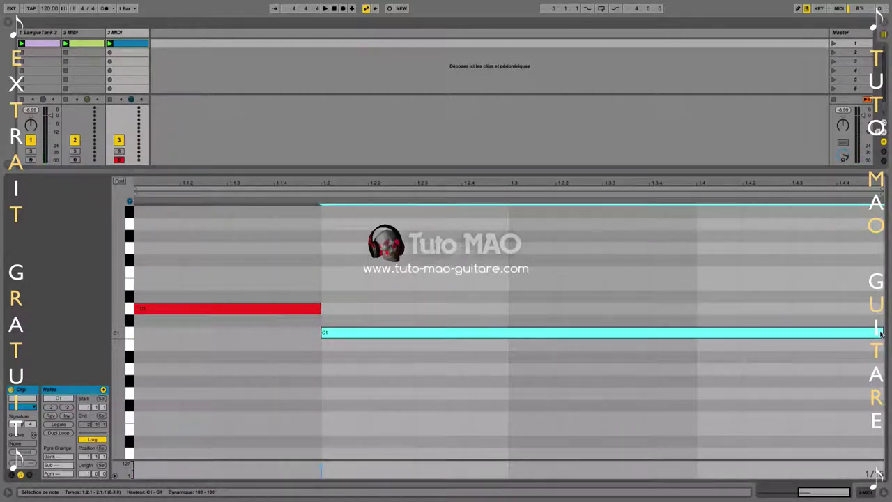
{"action": "left_click_drag", "start_coordinate": [881, 334], "coordinate": [773, 346]}
{"action": "double_click", "coordinate": [506, 348]}
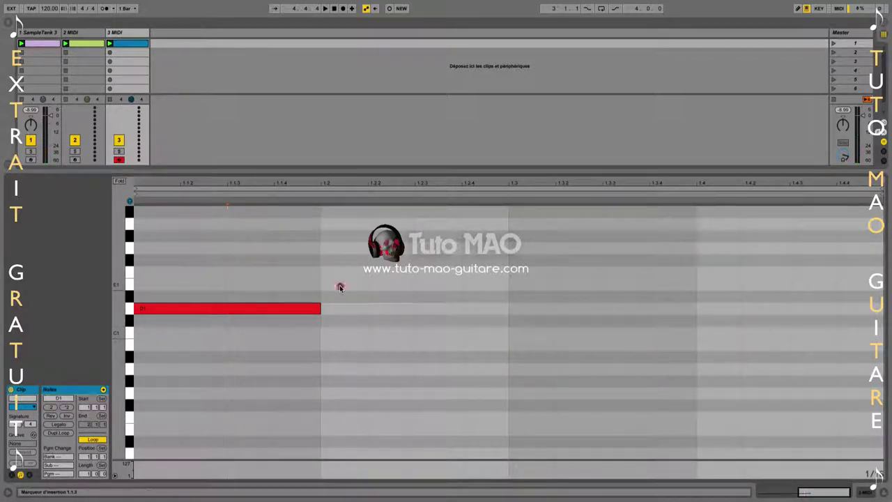
Add one-beat notes to track 3's clip: E1 on beat 2, G1 on beat 3 and D1 on beat 4.
{"action": "double_click", "coordinate": [341, 284]}
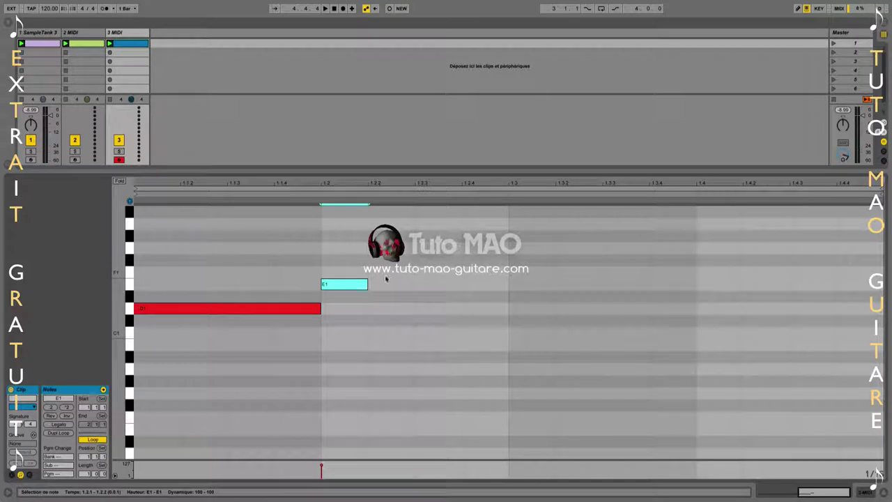
{"action": "left_click_drag", "start_coordinate": [368, 284], "coordinate": [508, 286]}
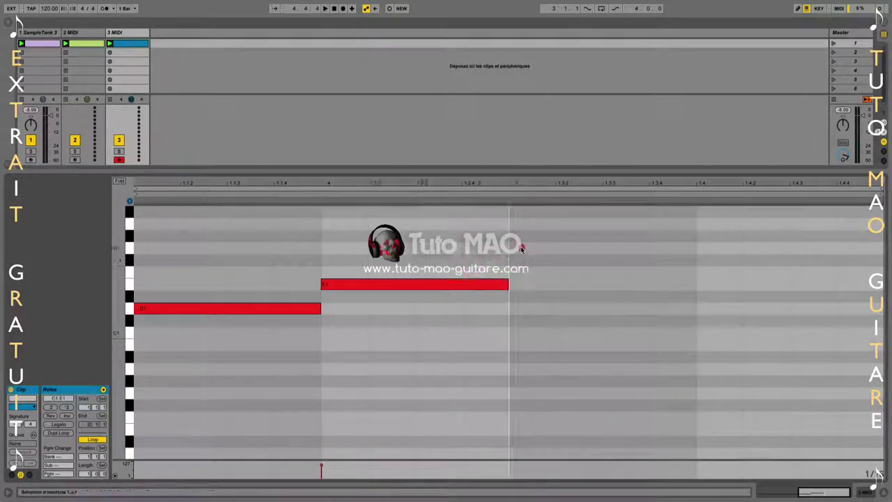
{"action": "double_click", "coordinate": [524, 248]}
{"action": "left_click_drag", "start_coordinate": [555, 249], "coordinate": [679, 261]}
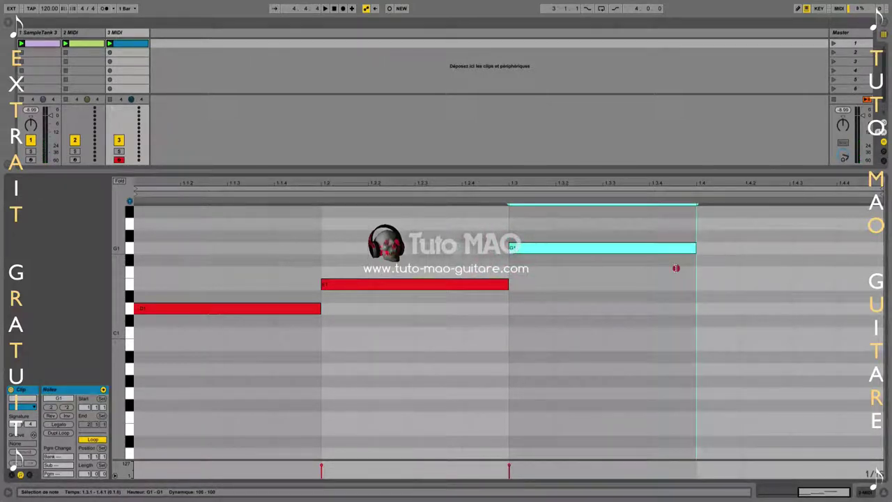
{"action": "double_click", "coordinate": [705, 309]}
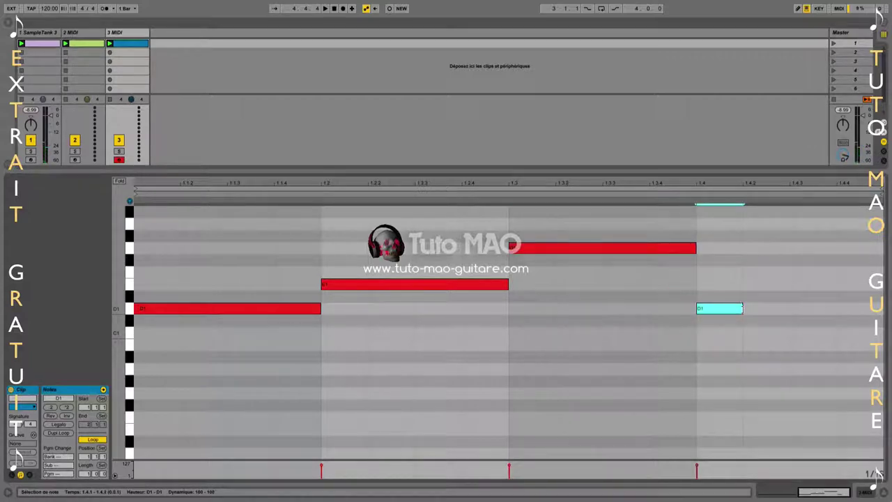
{"action": "left_click_drag", "start_coordinate": [741, 309], "coordinate": [882, 309]}
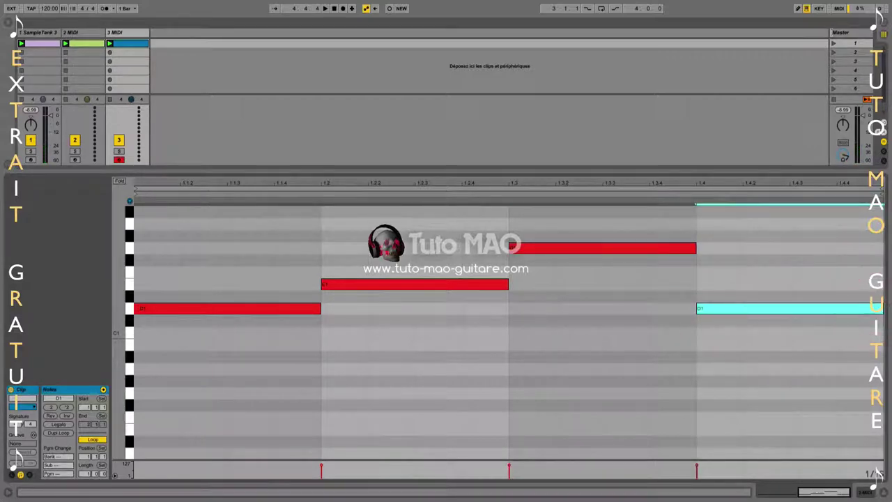
Play scene 1 to hear the drum loop variations from track 3's clip, and stop playback.
{"action": "left_click", "coordinate": [834, 44]}
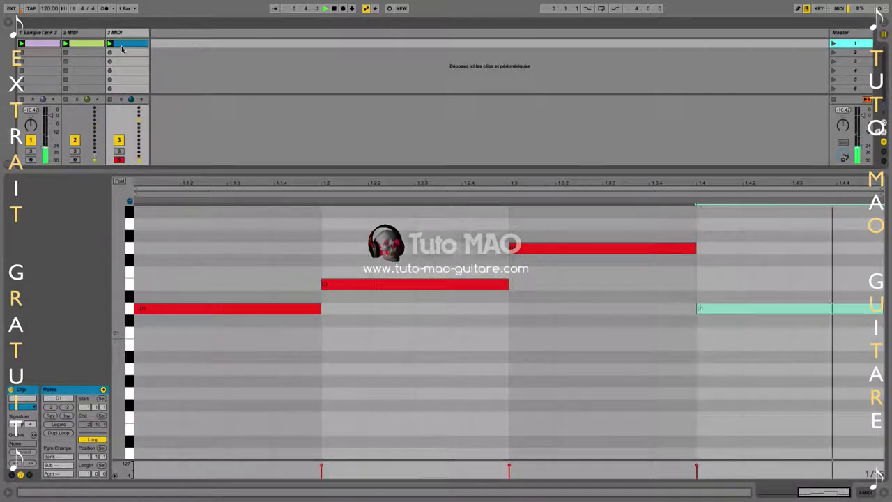
{"action": "key", "text": "space"}
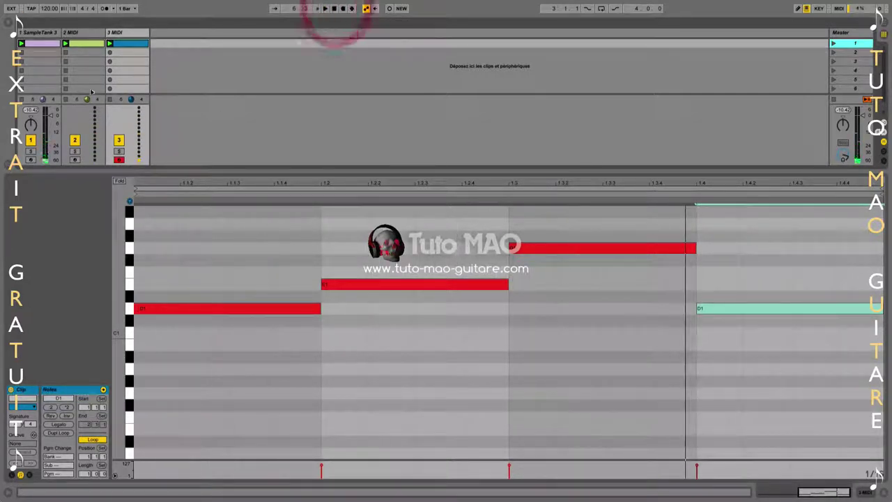
Open SampleTank on track 1 and examine the key switches of the Pop Brass Full instrument.
{"action": "left_click", "coordinate": [73, 35]}
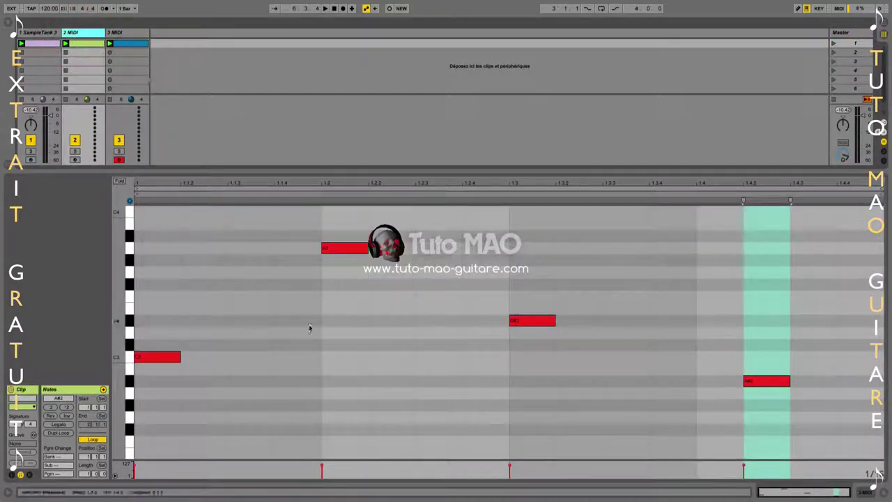
{"action": "left_click", "coordinate": [44, 45]}
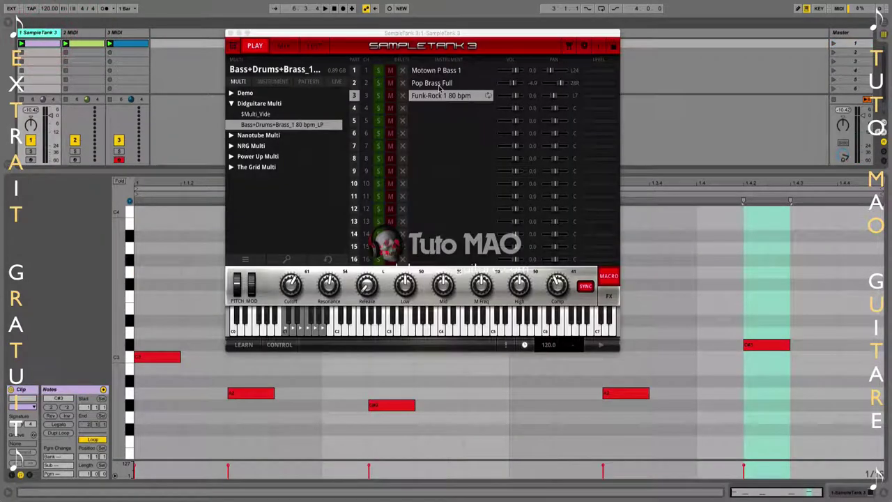
{"action": "left_click", "coordinate": [235, 333]}
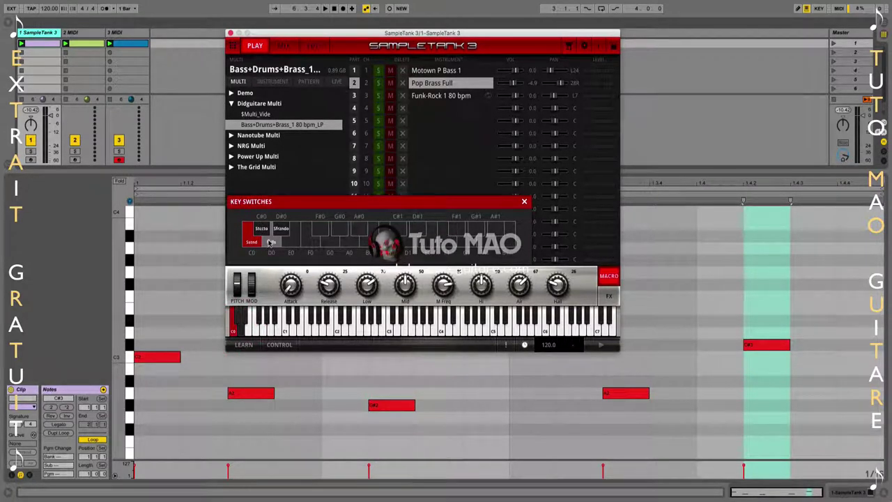
Add a sixteenth-note C0 key switch on beat 1 of track 2's clip.
{"action": "left_click", "coordinate": [79, 43]}
{"action": "scroll", "coordinate": [213, 398], "scroll_direction": "down", "scroll_amount": 3}
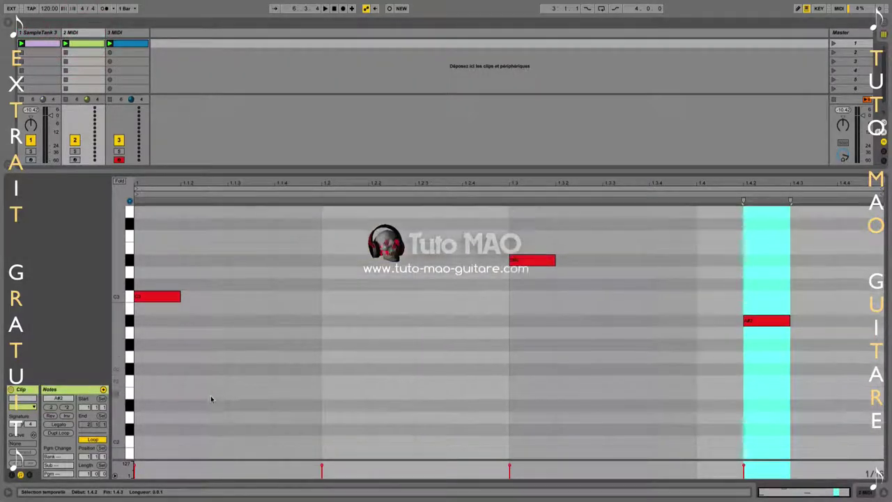
{"action": "scroll", "coordinate": [211, 399], "scroll_direction": "down", "scroll_amount": 4}
{"action": "scroll", "coordinate": [184, 364], "scroll_direction": "down", "scroll_amount": 10}
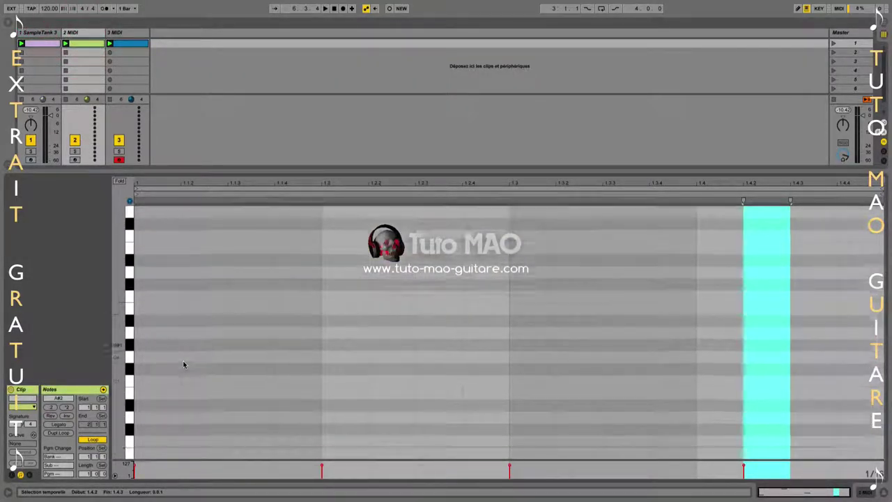
{"action": "scroll", "coordinate": [183, 364], "scroll_direction": "down", "scroll_amount": 1}
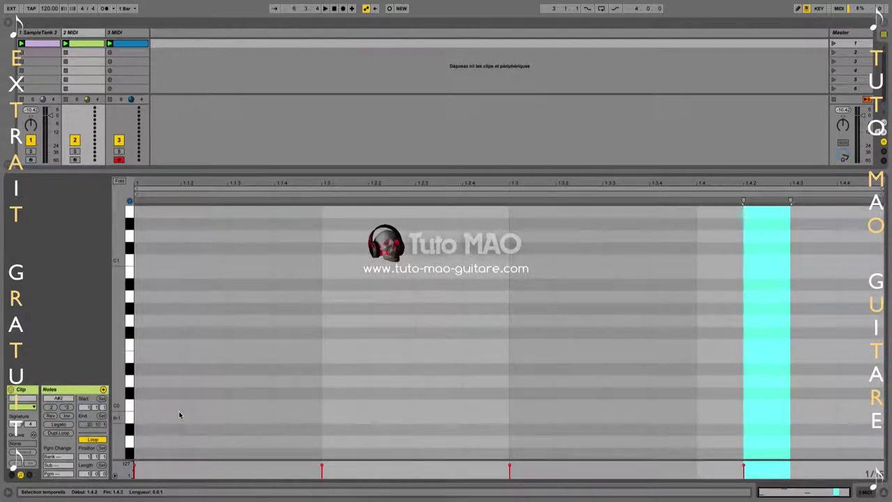
{"action": "double_click", "coordinate": [160, 407]}
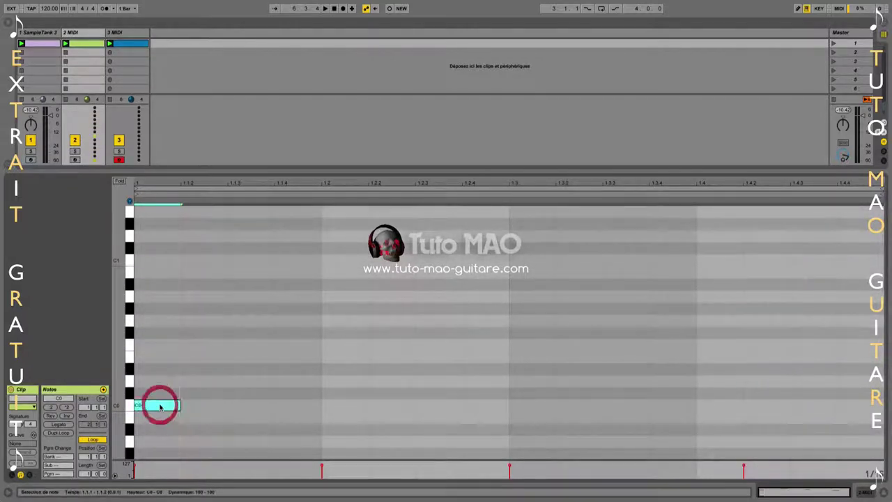
Add sixteenth-note key switches to track 2's clip: C#0 on beat 2, D0 on beat 3 and D#0 on beat 4.
{"action": "scroll", "coordinate": [300, 410], "scroll_direction": "up", "scroll_amount": 15}
{"action": "scroll", "coordinate": [299, 410], "scroll_direction": "down", "scroll_amount": 15}
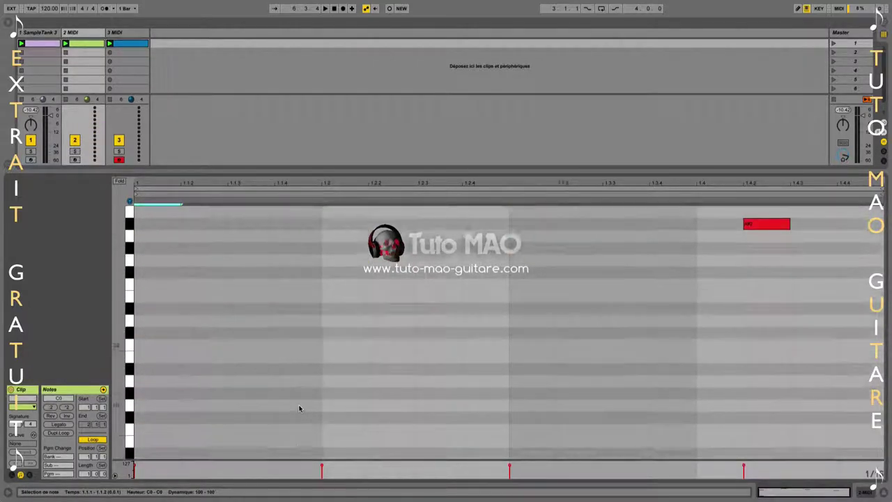
{"action": "scroll", "coordinate": [300, 407], "scroll_direction": "up", "scroll_amount": 2}
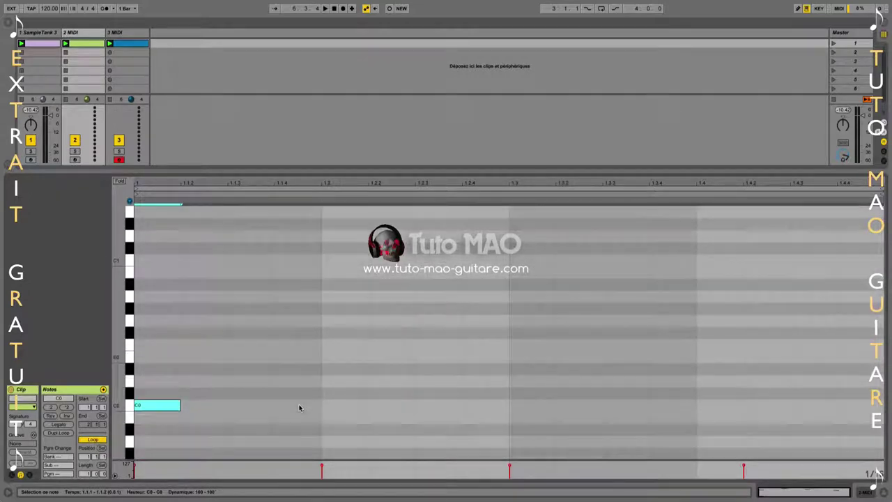
{"action": "double_click", "coordinate": [346, 395]}
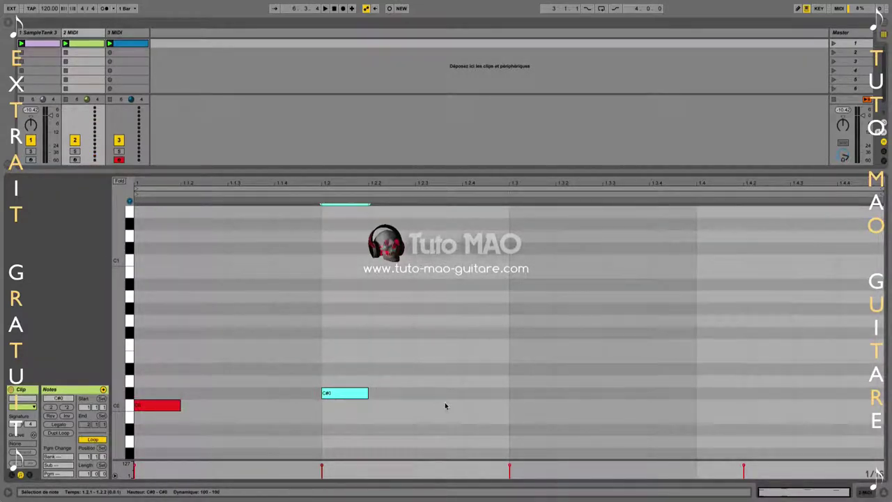
{"action": "scroll", "coordinate": [445, 406], "scroll_direction": "up", "scroll_amount": 8}
{"action": "scroll", "coordinate": [445, 405], "scroll_direction": "down", "scroll_amount": 9}
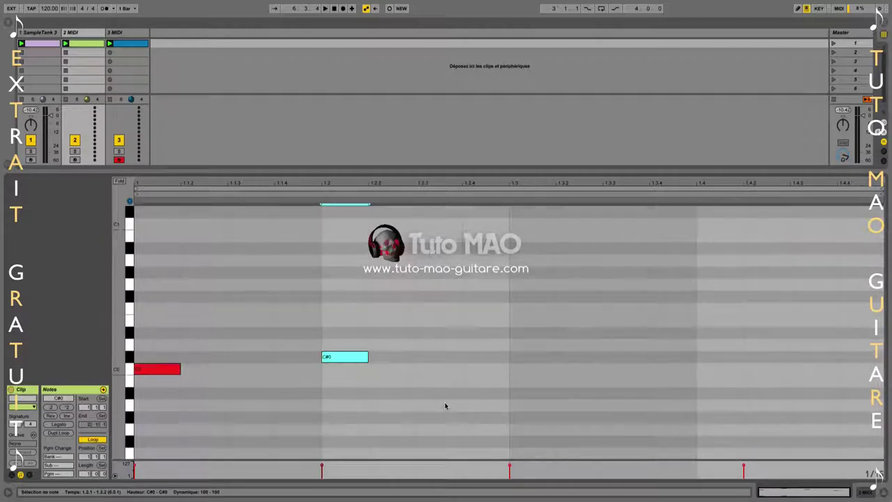
{"action": "scroll", "coordinate": [446, 406], "scroll_direction": "down", "scroll_amount": 1}
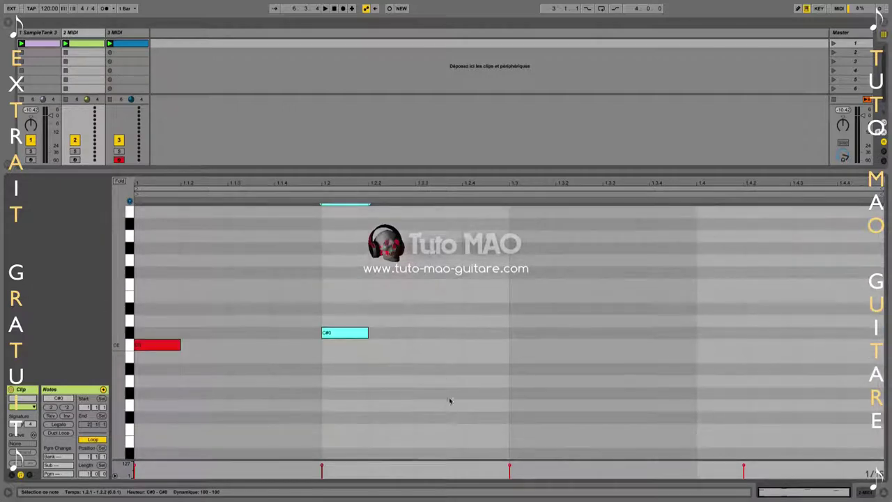
{"action": "double_click", "coordinate": [526, 321]}
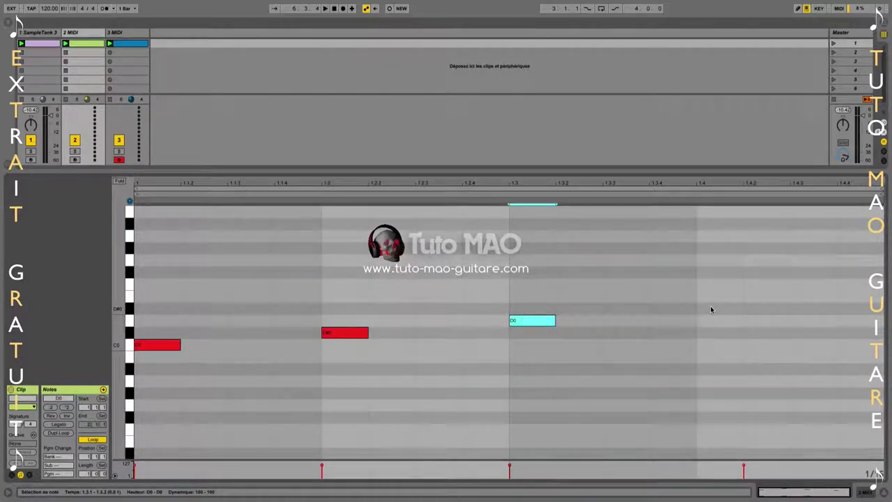
{"action": "double_click", "coordinate": [711, 310]}
Play scene 1 with track 2 soloed to hear the brass key switches, and release the solo.
{"action": "left_click", "coordinate": [75, 151]}
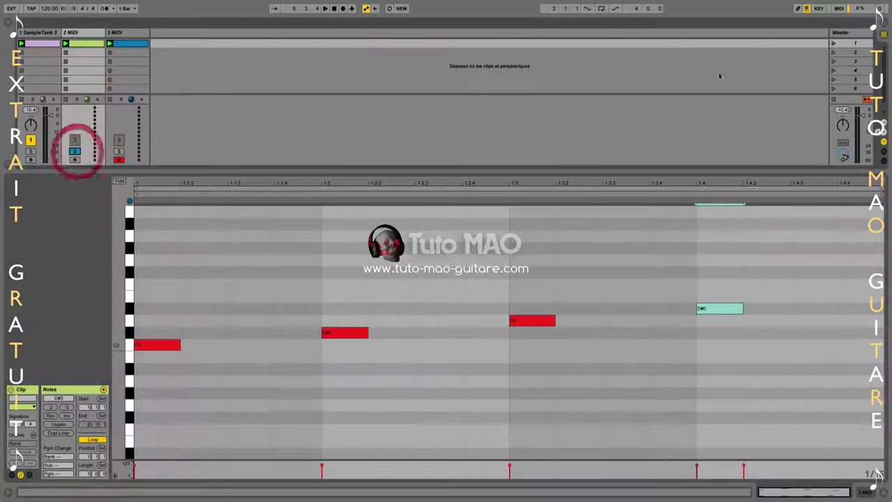
{"action": "left_click", "coordinate": [834, 44]}
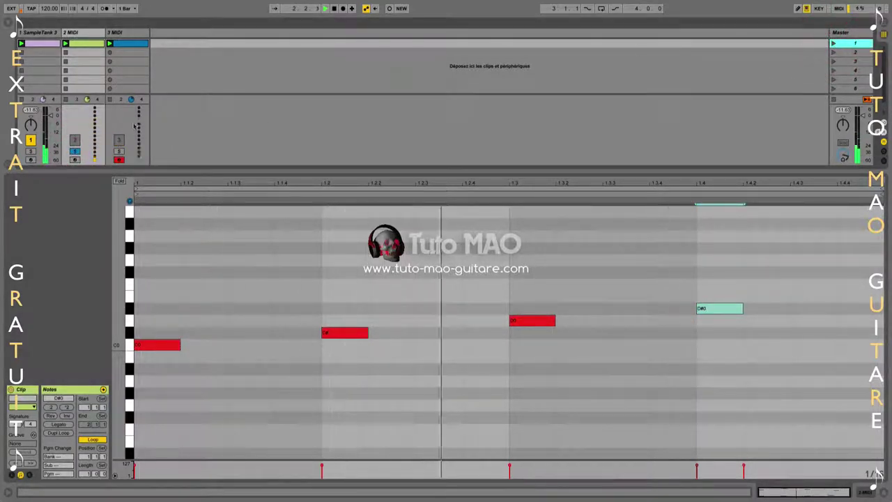
{"action": "left_click", "coordinate": [75, 152]}
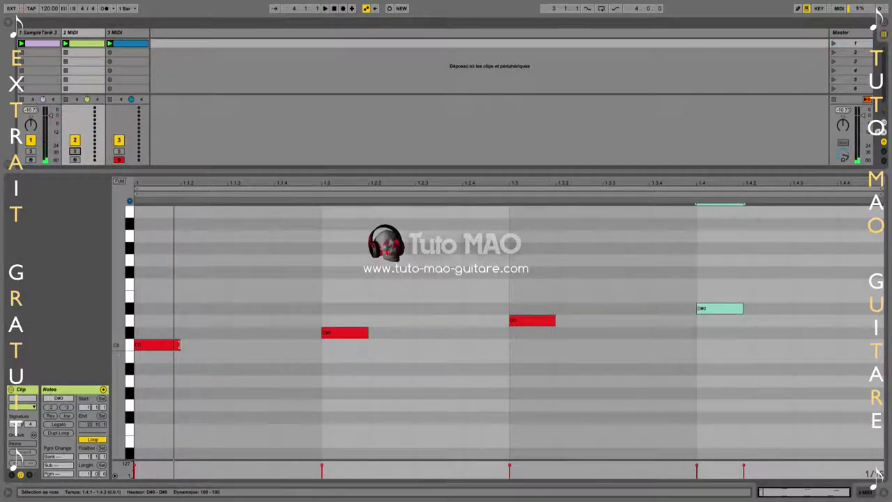
Lengthen the C0, C#0, D0 and D#0 notes in track 2's clip to one full beat each.
{"action": "left_click_drag", "start_coordinate": [179, 345], "coordinate": [309, 354]}
{"action": "left_click_drag", "start_coordinate": [367, 333], "coordinate": [873, 307]}
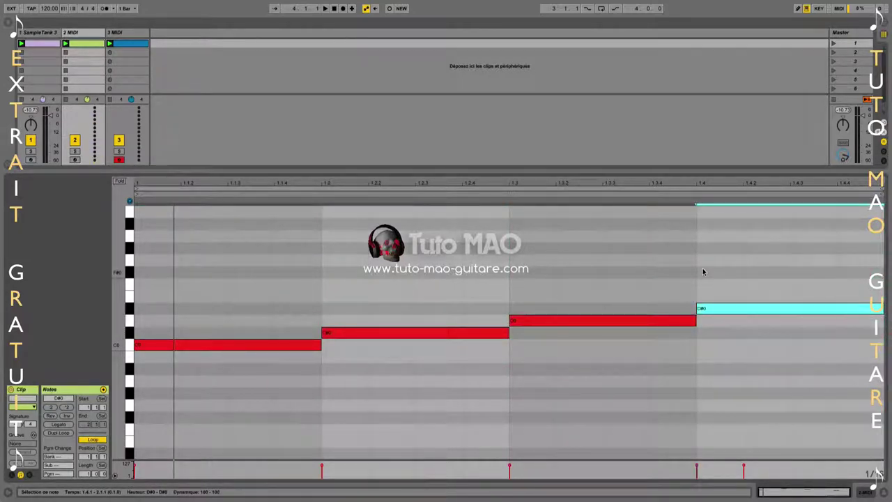
Start playback, watch the Pop Brass Full key switches change in SampleTank, and close their panel.
{"action": "key", "text": "space"}
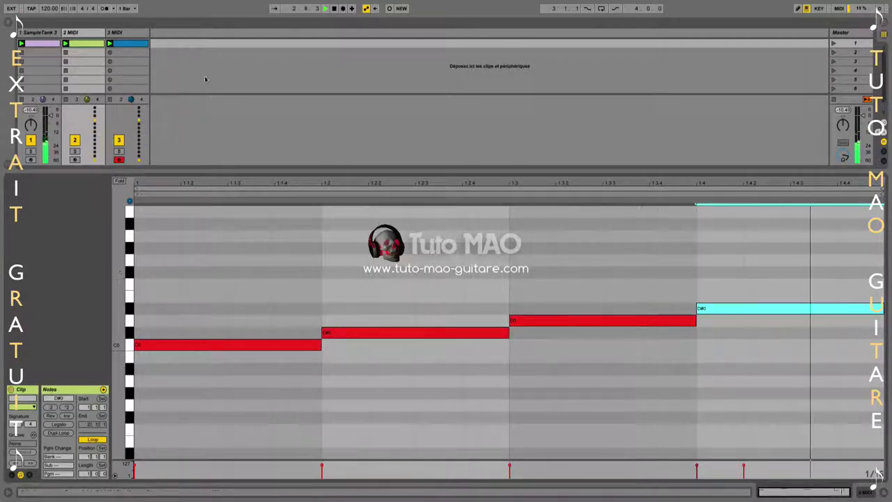
{"action": "left_click", "coordinate": [50, 33]}
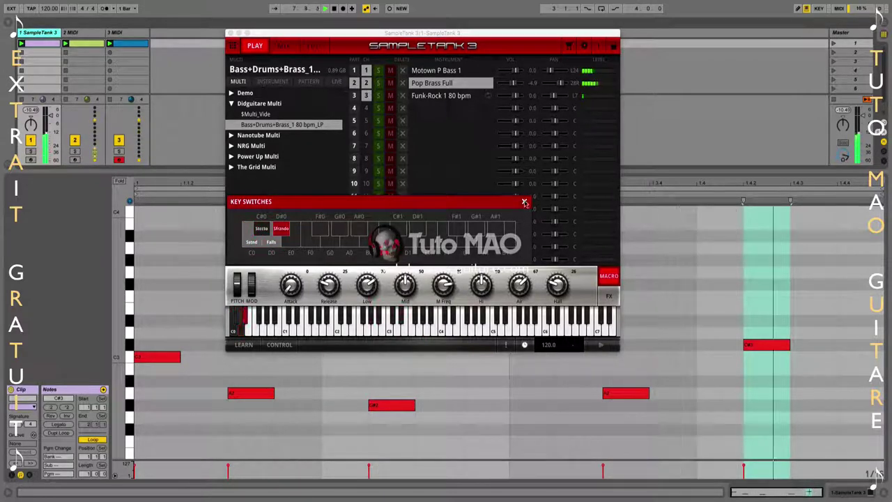
{"action": "left_click", "coordinate": [524, 201]}
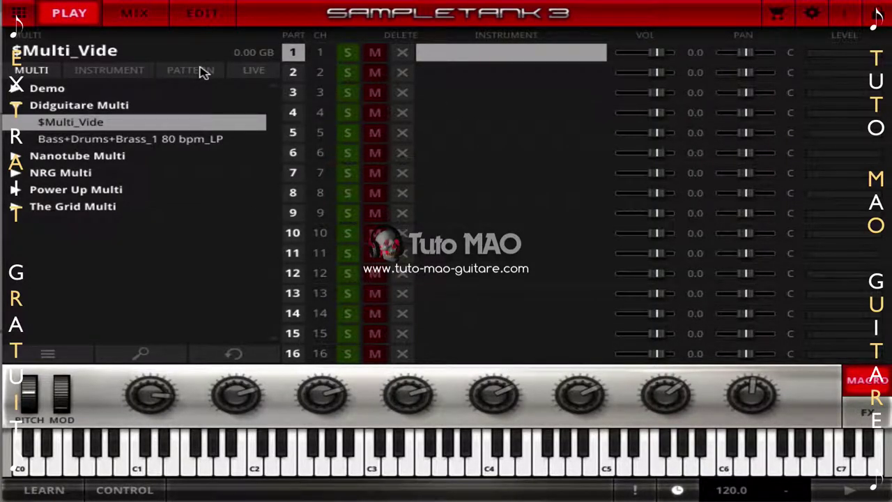
Load the Pop Rock Kit acoustic drum instrument into part 1 of the $Multi_Vide multi.
{"action": "left_click", "coordinate": [132, 72]}
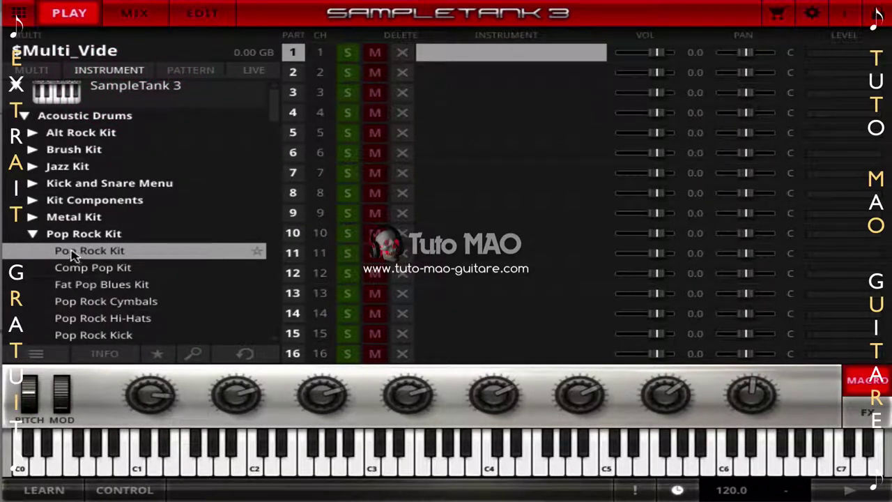
{"action": "double_click", "coordinate": [105, 257]}
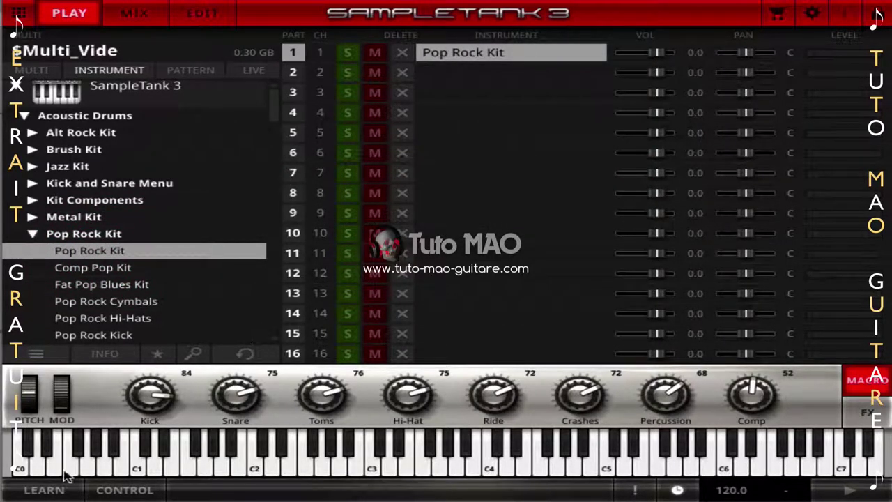
Audition the Pop Rock Kit's drum sounds across SampleTank's virtual keyboard.
{"action": "left_click", "coordinate": [30, 461]}
{"action": "left_click", "coordinate": [68, 461]}
{"action": "left_click", "coordinate": [153, 456]}
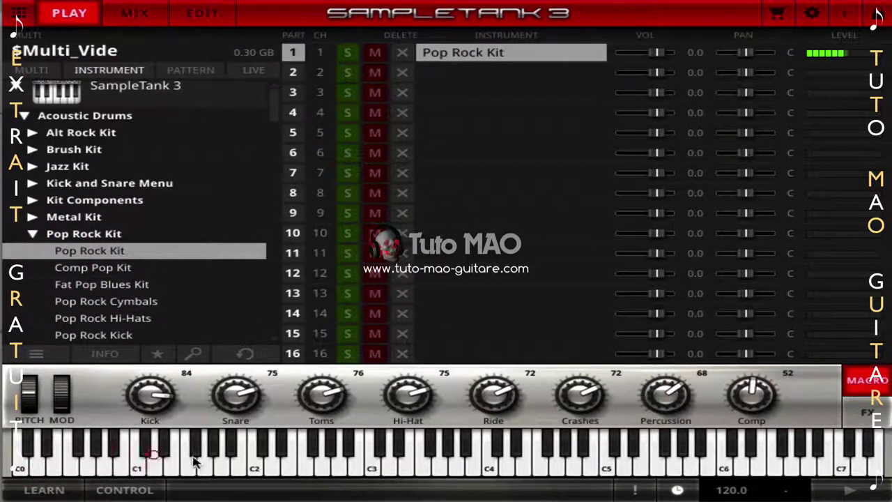
{"action": "left_click", "coordinate": [212, 461]}
{"action": "left_click", "coordinate": [224, 465]}
{"action": "left_click", "coordinate": [276, 465]}
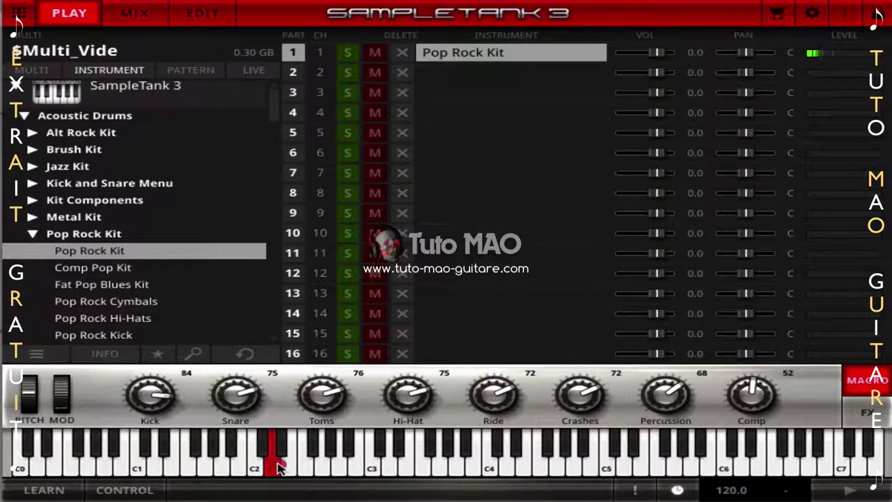
{"action": "left_click", "coordinate": [322, 469]}
{"action": "left_click", "coordinate": [391, 466]}
{"action": "left_click", "coordinate": [290, 466]}
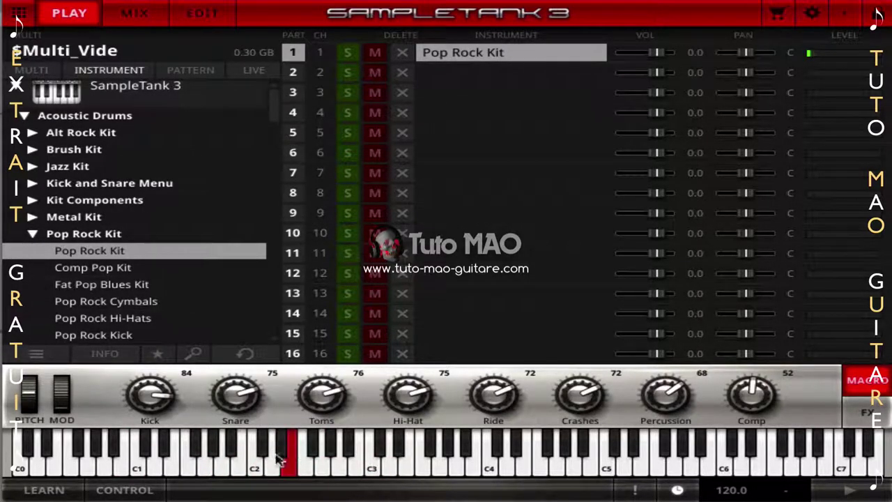
{"action": "left_click", "coordinate": [202, 467]}
{"action": "left_click", "coordinate": [124, 469]}
{"action": "left_click", "coordinate": [174, 464]}
{"action": "left_click", "coordinate": [179, 463]}
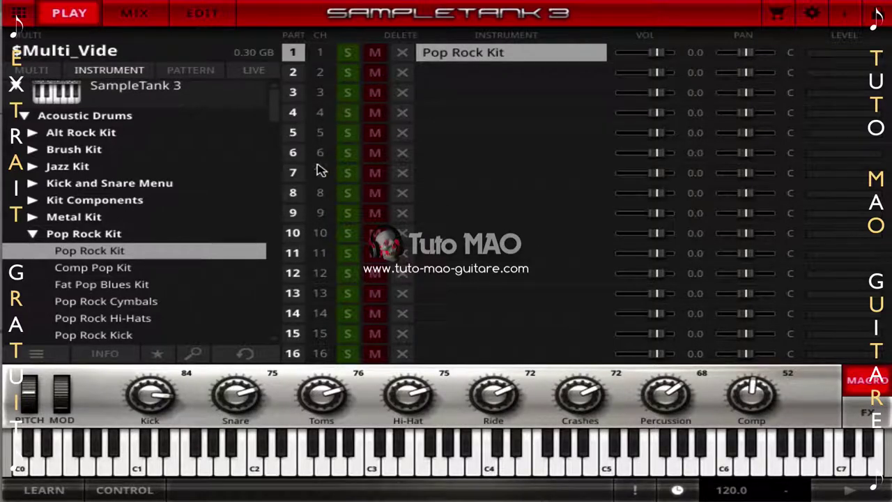
Load the Pop Rock 01 Chorus 122 bpm pattern from the Acoustic Drums patterns into part 1.
{"action": "left_click", "coordinate": [200, 71]}
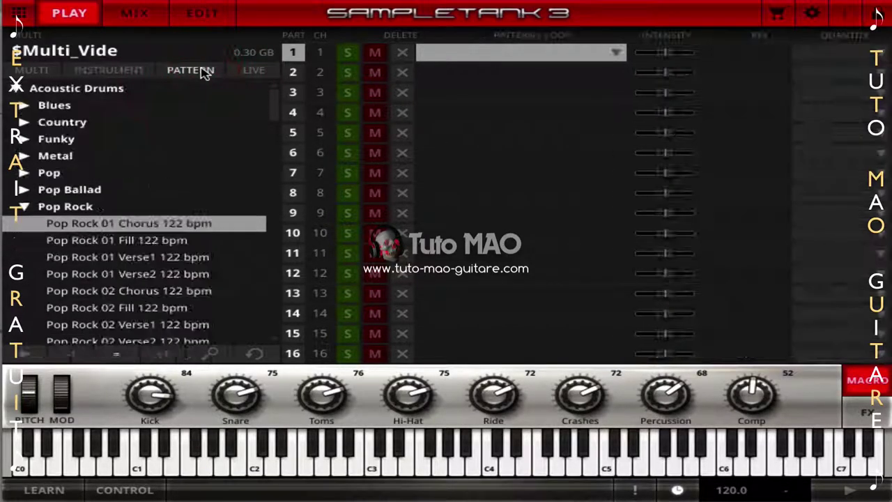
{"action": "left_click", "coordinate": [18, 90]}
{"action": "left_click", "coordinate": [14, 90]}
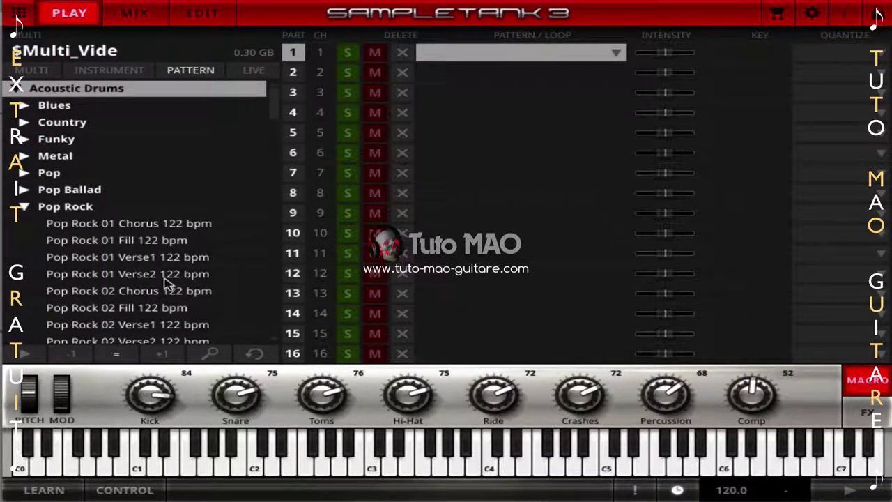
{"action": "double_click", "coordinate": [133, 224]}
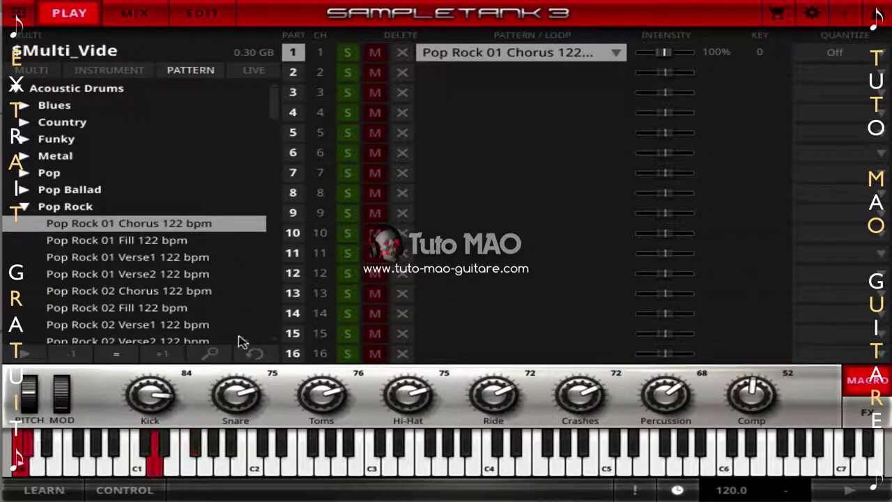
Return to the instrument view and stop the playing drum pattern with its C0 key.
{"action": "left_click", "coordinate": [138, 72]}
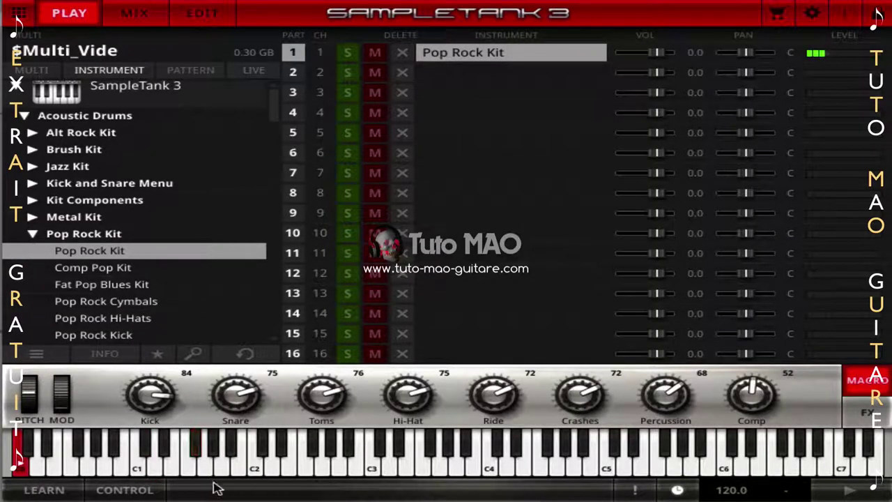
{"action": "left_click", "coordinate": [23, 465]}
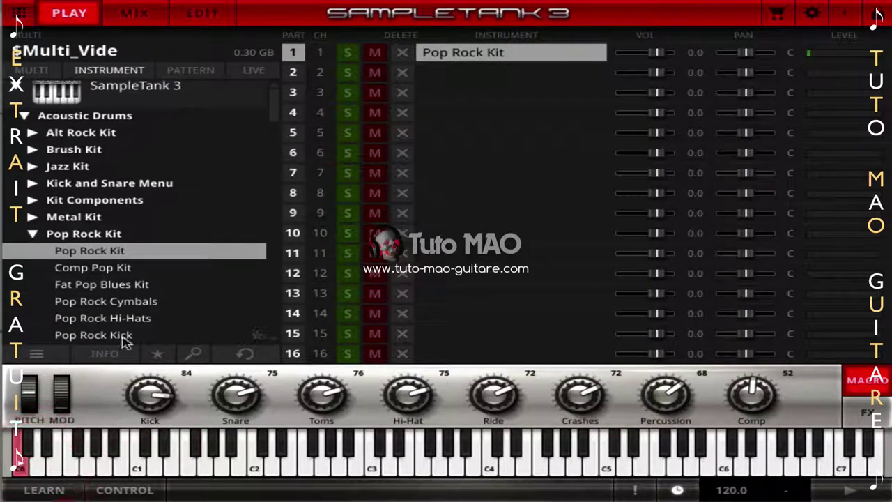
Load the Motown P Bass 1 instrument from the P Bass Finger Flat-Wound category into part 2 of the multi.
{"action": "left_click", "coordinate": [475, 76]}
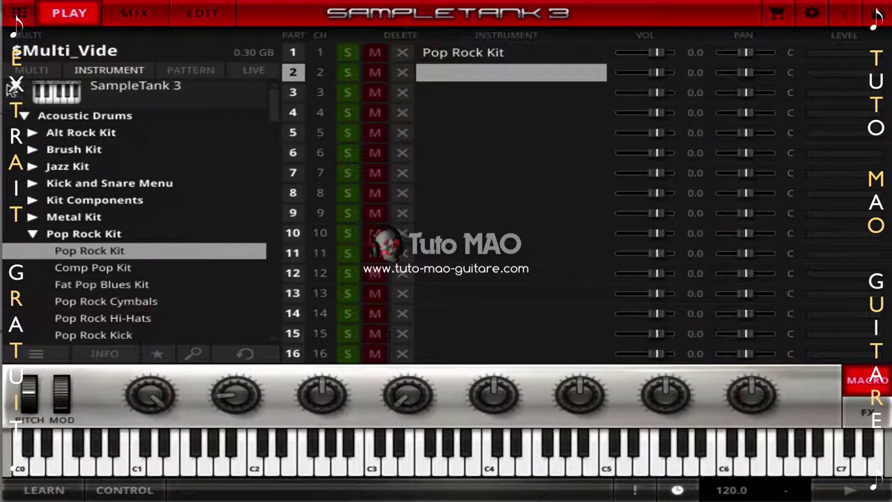
{"action": "left_click", "coordinate": [24, 116]}
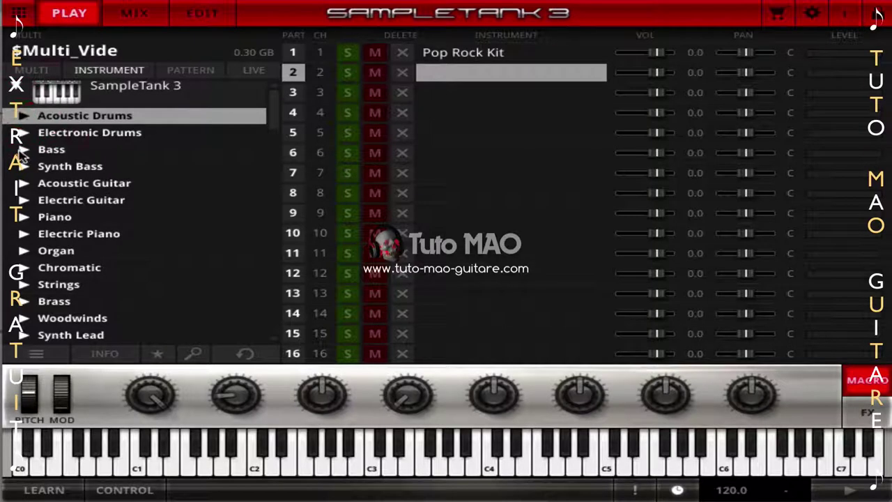
{"action": "left_click", "coordinate": [24, 149]}
{"action": "left_click", "coordinate": [32, 167]}
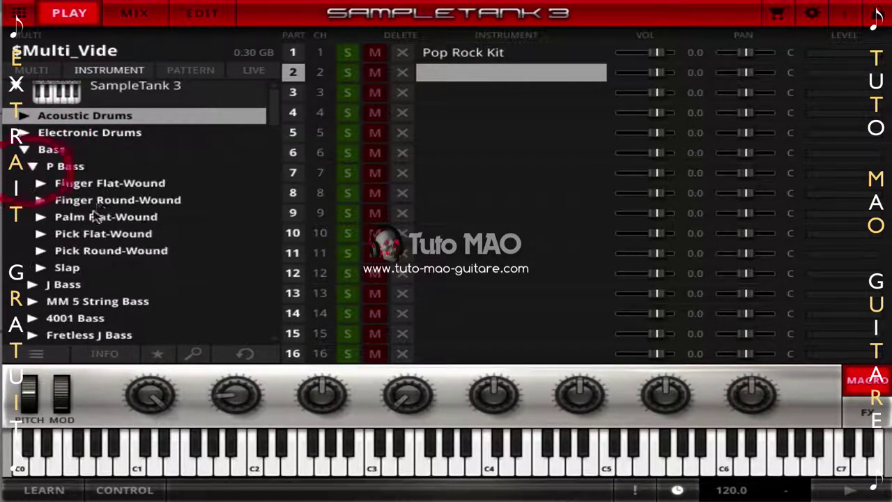
{"action": "left_click", "coordinate": [41, 183]}
{"action": "double_click", "coordinate": [104, 200]}
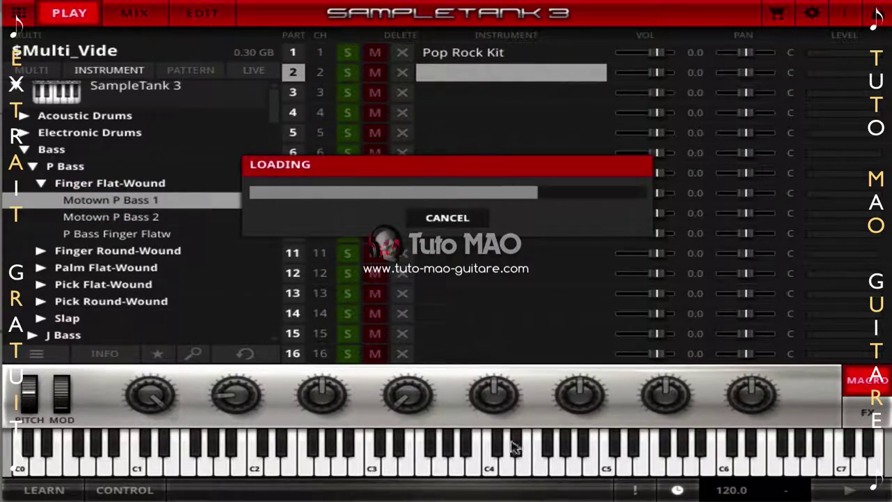
Audition the Motown P Bass 1 sound with notes across the lower octaves of the virtual keyboard.
{"action": "left_click", "coordinate": [219, 460]}
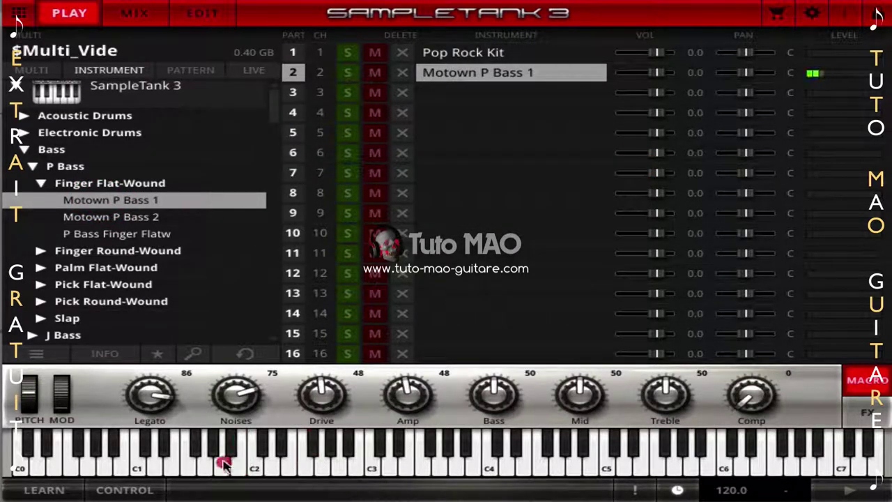
{"action": "left_click", "coordinate": [281, 461]}
{"action": "left_click", "coordinate": [328, 461]}
{"action": "left_click", "coordinate": [392, 462]}
{"action": "left_click", "coordinate": [331, 459]}
{"action": "left_click", "coordinate": [218, 458]}
{"action": "left_click", "coordinate": [239, 464]}
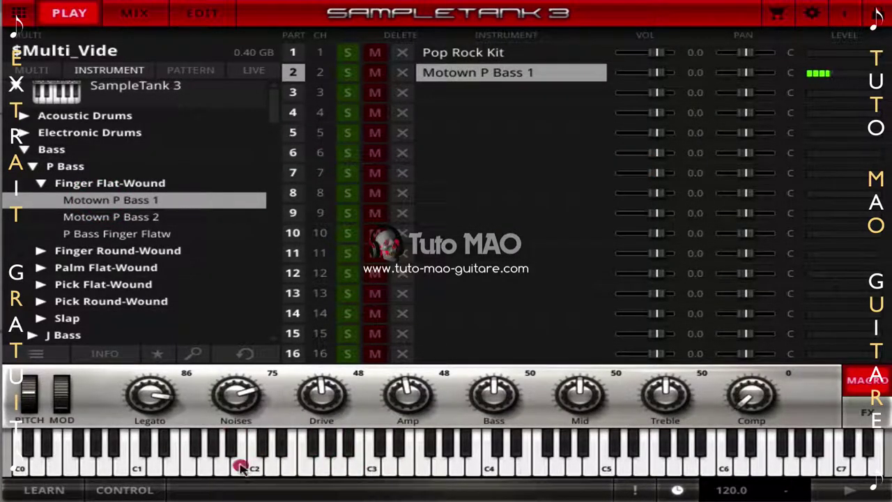
{"action": "left_click", "coordinate": [292, 459]}
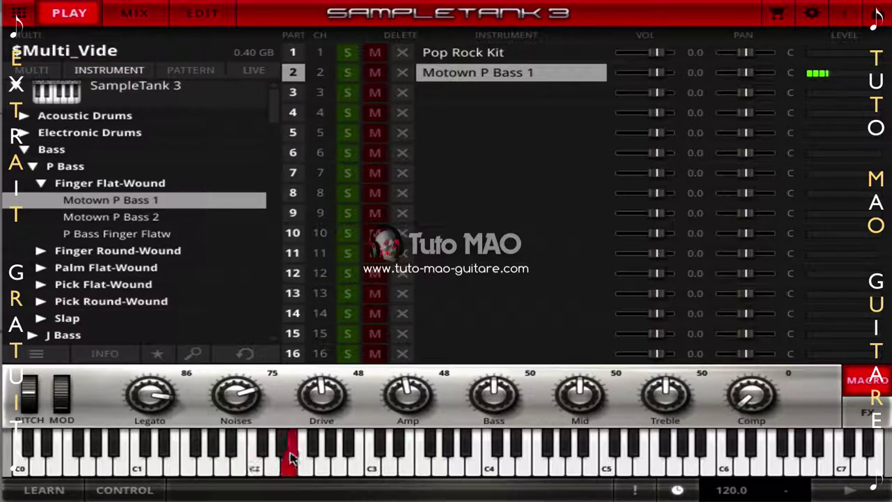
Load the Motown 01 99 bpm pattern from the Bass patterns into part 2 and check it against part 1's drum pattern.
{"action": "left_click", "coordinate": [204, 73]}
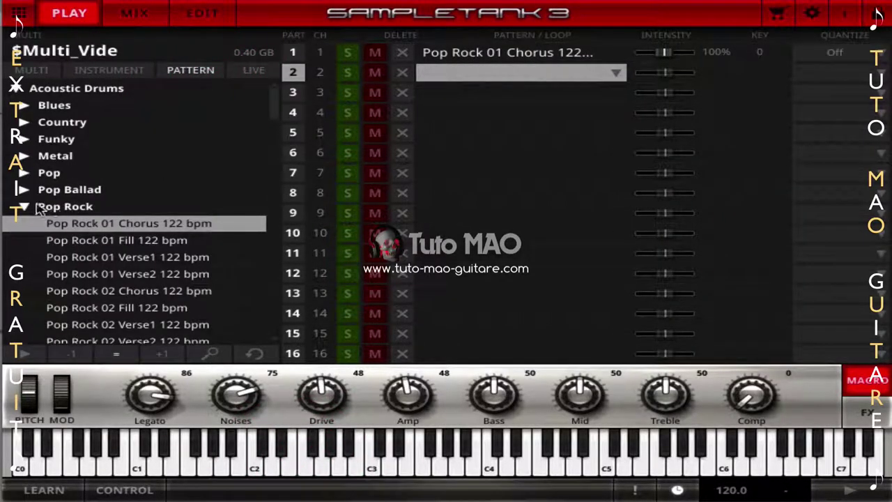
{"action": "left_click", "coordinate": [38, 207]}
{"action": "left_click", "coordinate": [20, 88]}
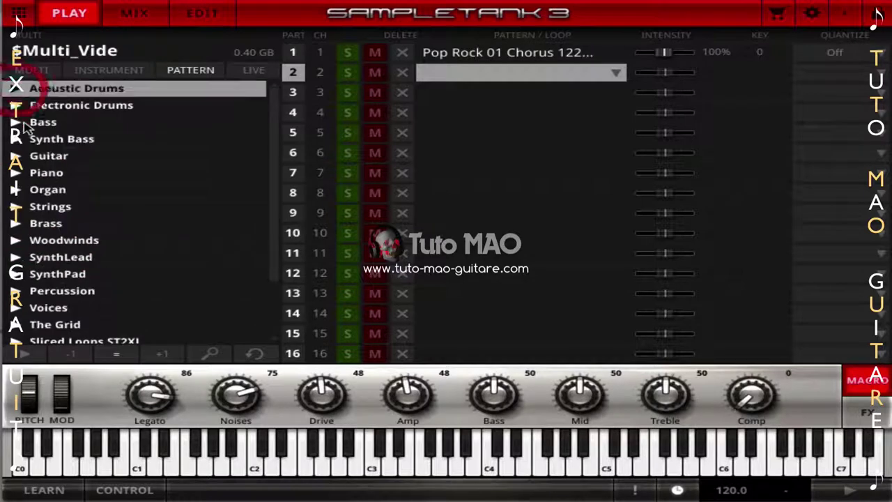
{"action": "left_click", "coordinate": [14, 122]}
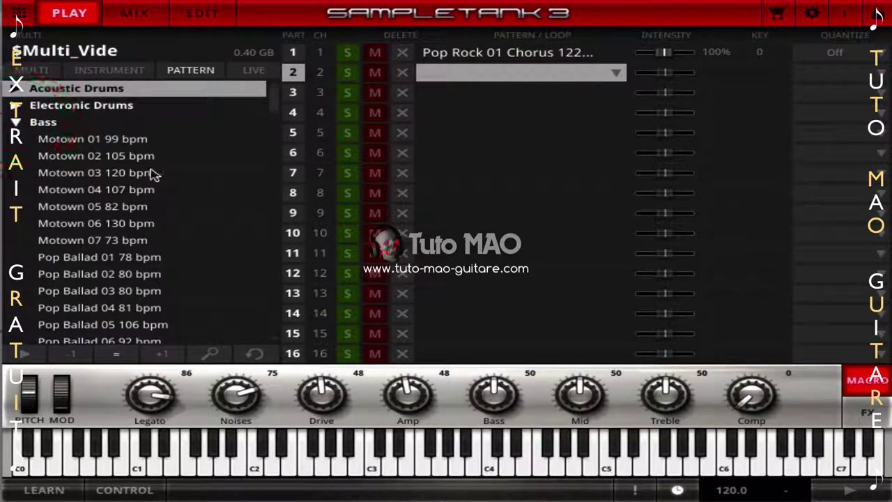
{"action": "left_click", "coordinate": [105, 143]}
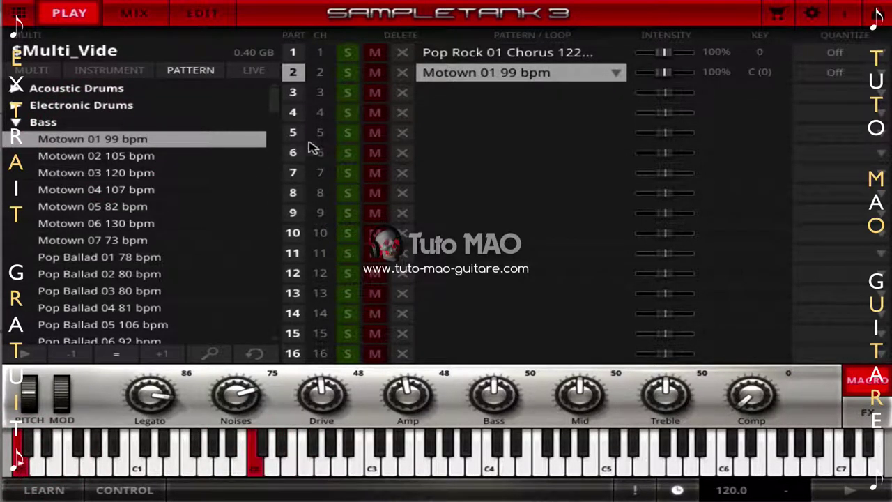
{"action": "left_click", "coordinate": [458, 56]}
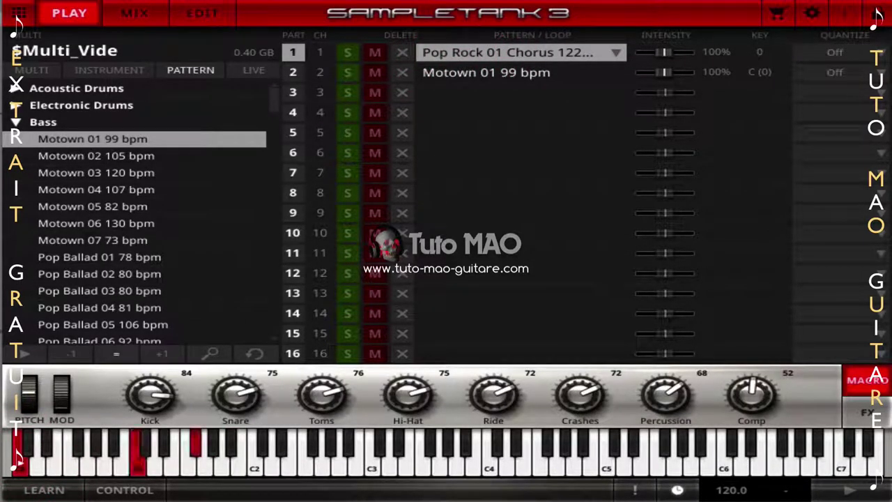
{"action": "left_click", "coordinate": [849, 492]}
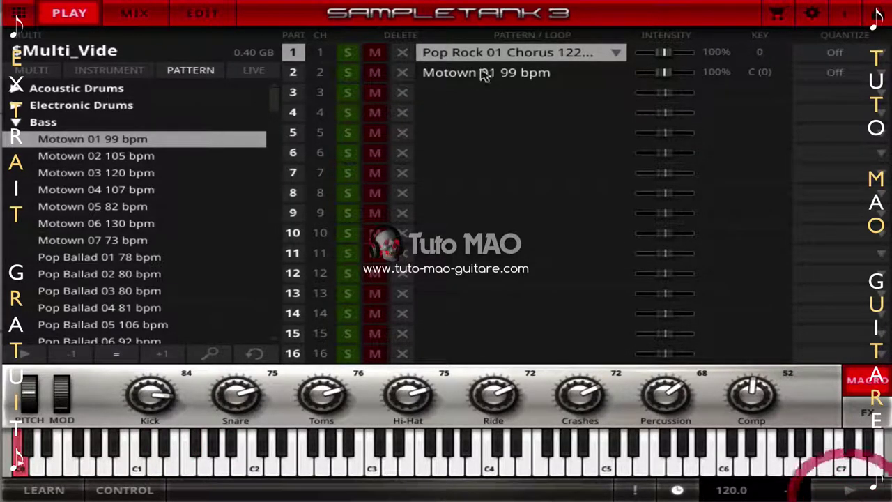
Load the Humbucker LP B+N Jazz instrument from the Electric Guitar category into part 3.
{"action": "left_click", "coordinate": [127, 70]}
{"action": "left_click", "coordinate": [452, 92]}
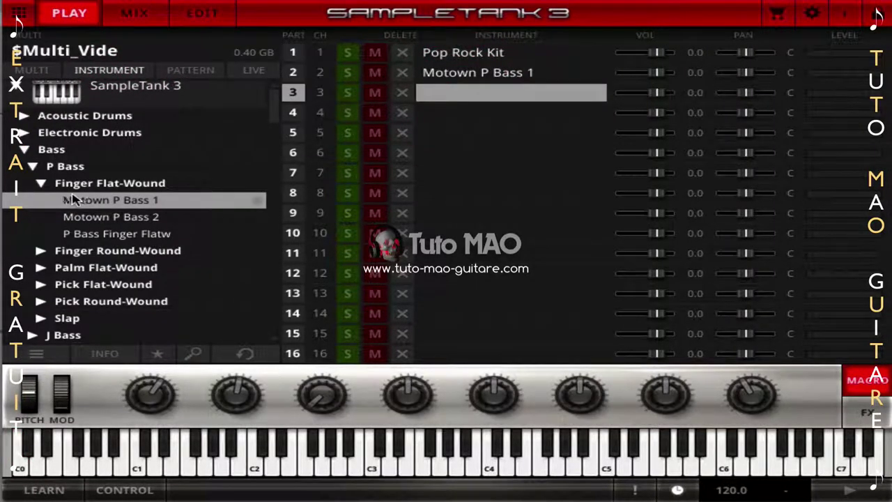
{"action": "left_click", "coordinate": [24, 149]}
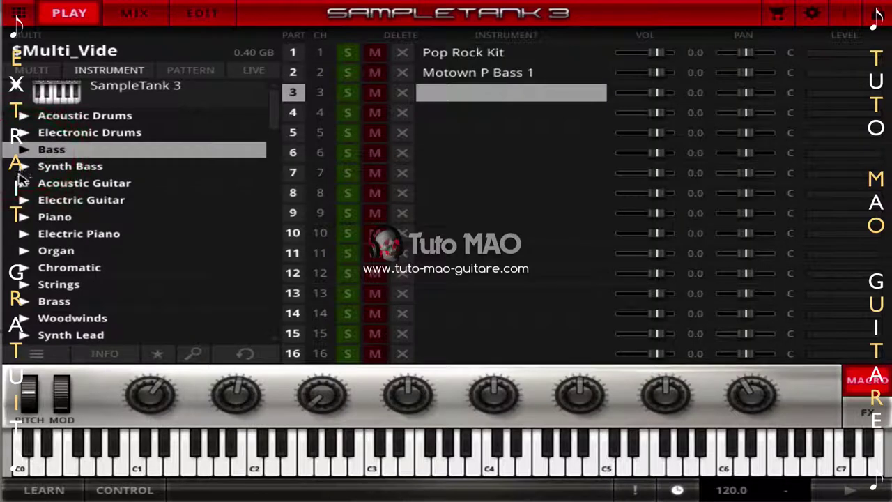
{"action": "left_click", "coordinate": [23, 201]}
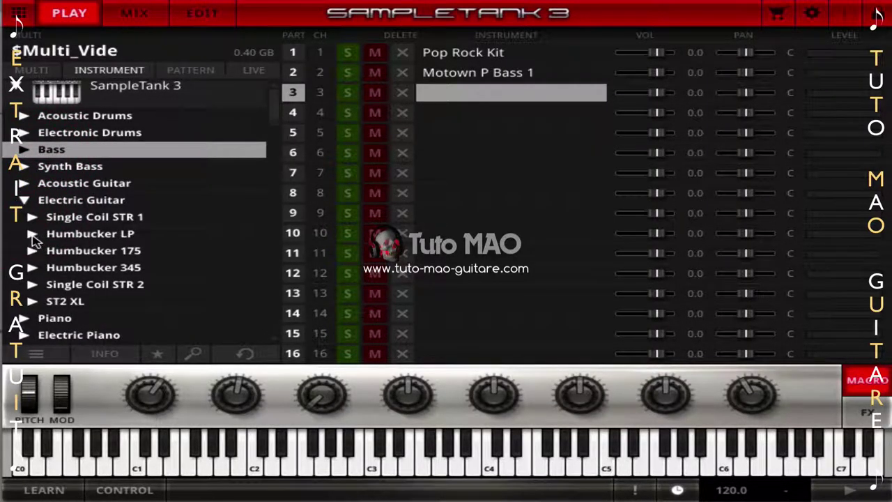
{"action": "left_click", "coordinate": [33, 235]}
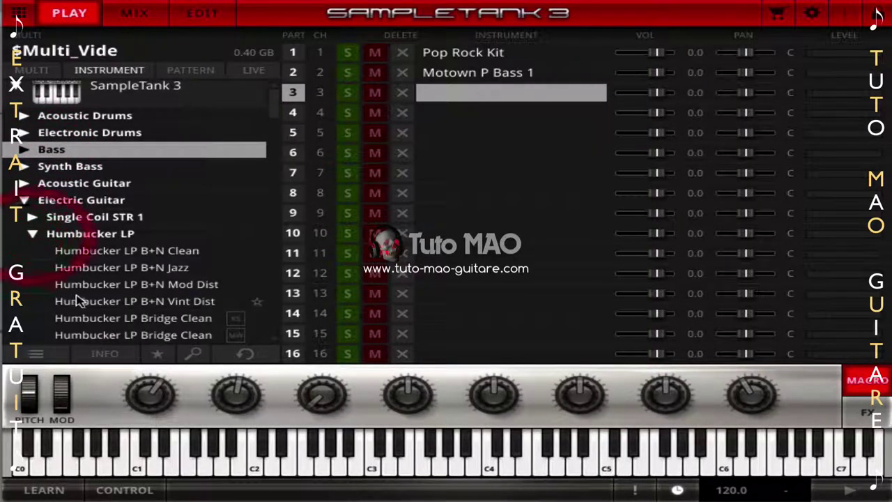
{"action": "double_click", "coordinate": [148, 270]}
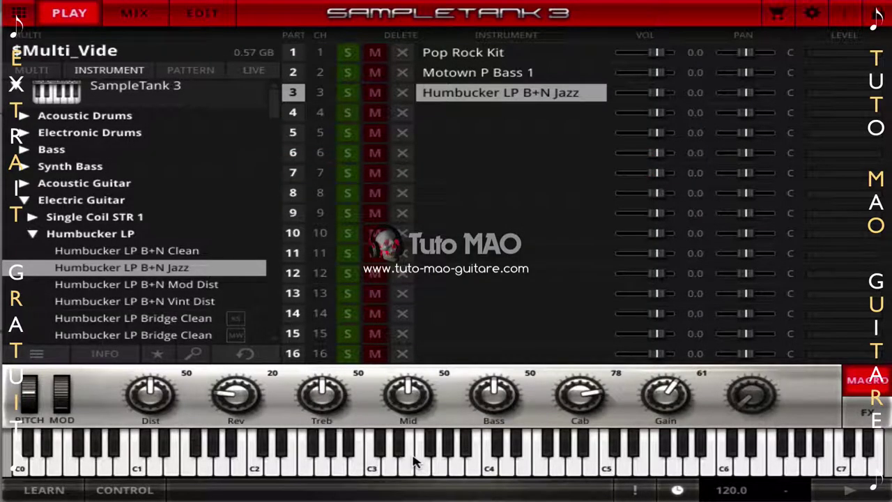
Audition the Humbucker LP B+N Jazz guitar with several notes between C2 and C4 on the virtual keyboard.
{"action": "left_click", "coordinate": [413, 457]}
{"action": "left_click", "coordinate": [317, 450]}
{"action": "left_click", "coordinate": [322, 467]}
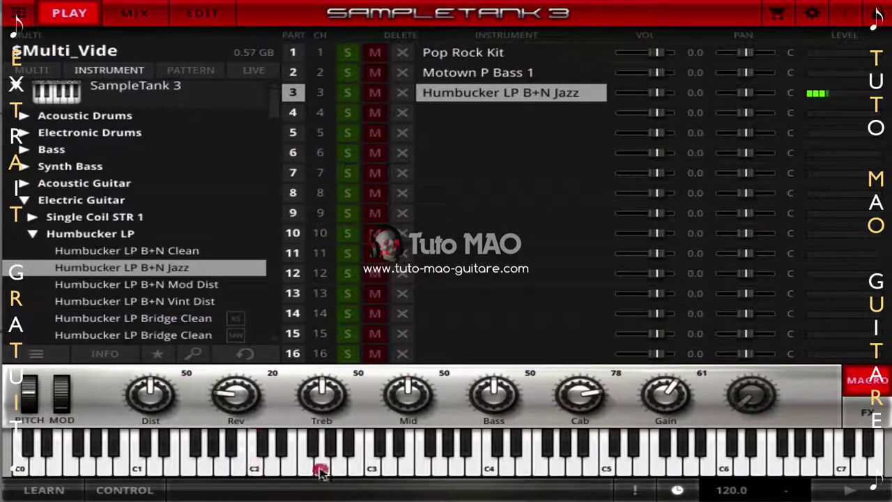
{"action": "left_click", "coordinate": [372, 463]}
{"action": "left_click", "coordinate": [412, 462]}
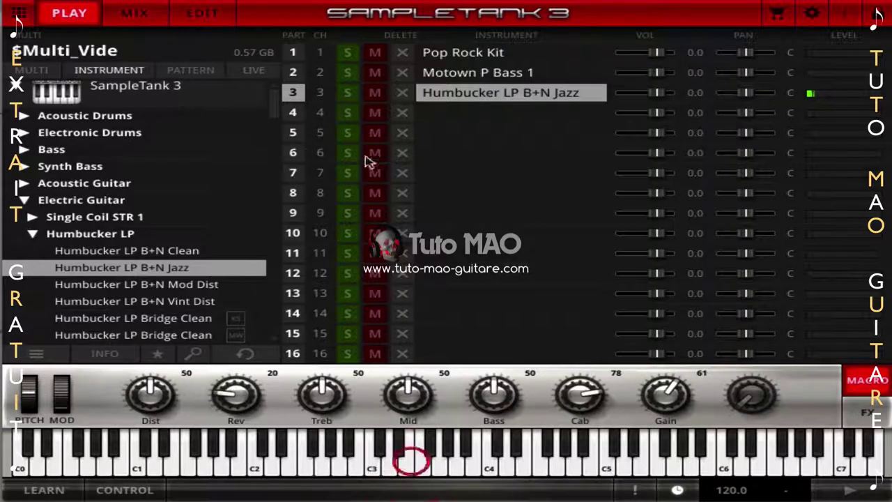
Load the Hip Hop Gt 01 95 bpm pattern from the Guitar patterns into part 3.
{"action": "left_click", "coordinate": [191, 72]}
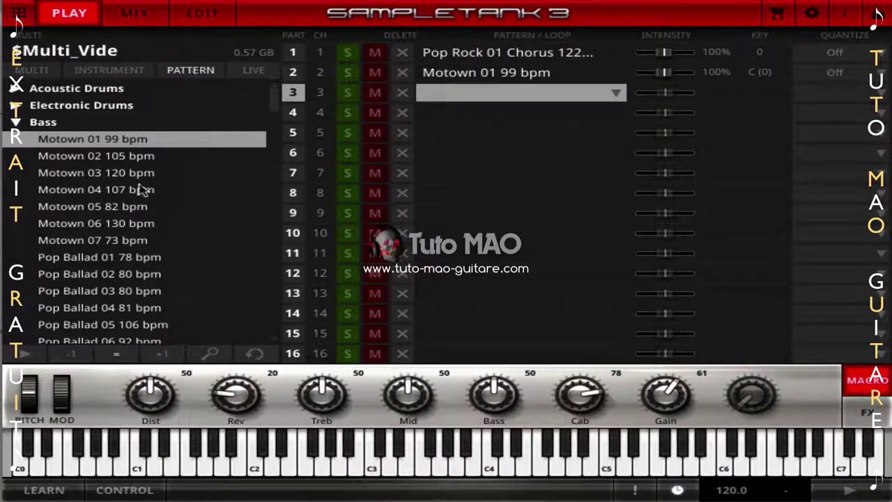
{"action": "left_click", "coordinate": [19, 123]}
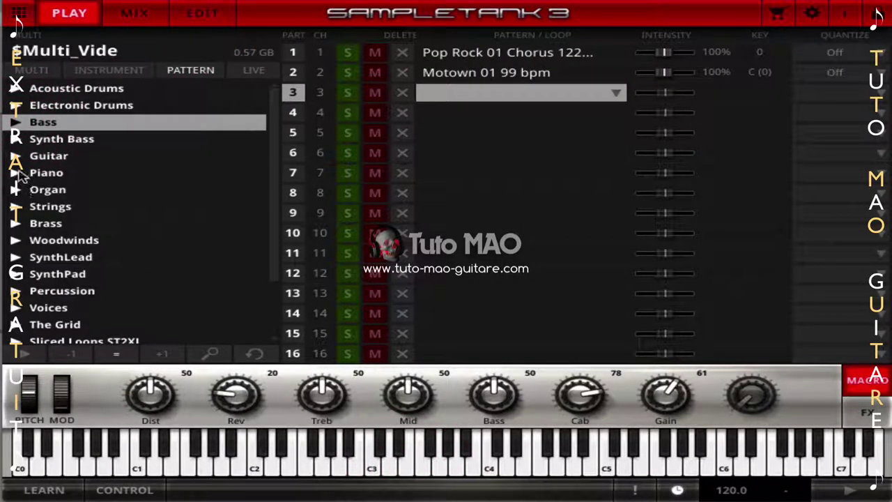
{"action": "left_click", "coordinate": [15, 157]}
{"action": "scroll", "coordinate": [160, 273], "scroll_direction": "down", "scroll_amount": 5}
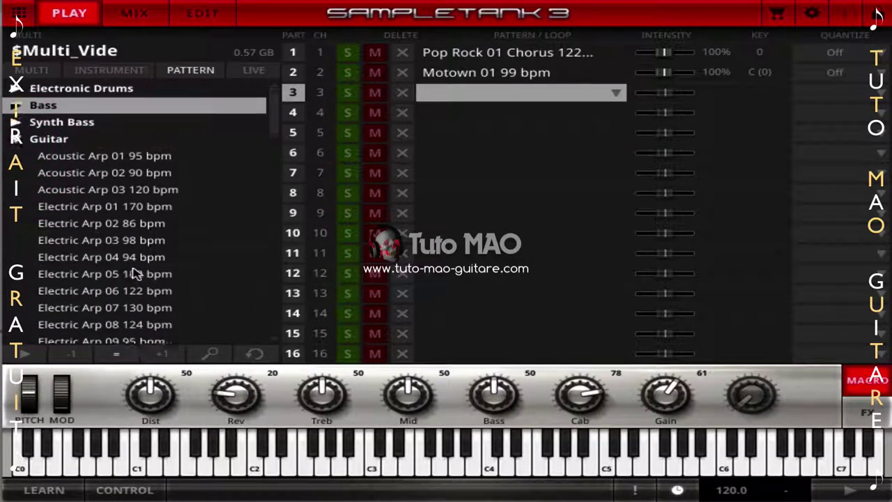
{"action": "scroll", "coordinate": [179, 277], "scroll_direction": "down", "scroll_amount": 15}
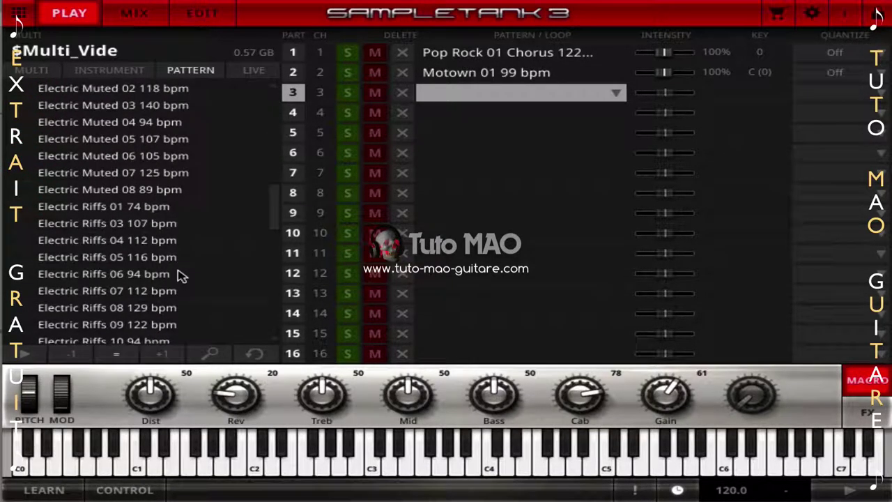
{"action": "scroll", "coordinate": [179, 276], "scroll_direction": "down", "scroll_amount": 10}
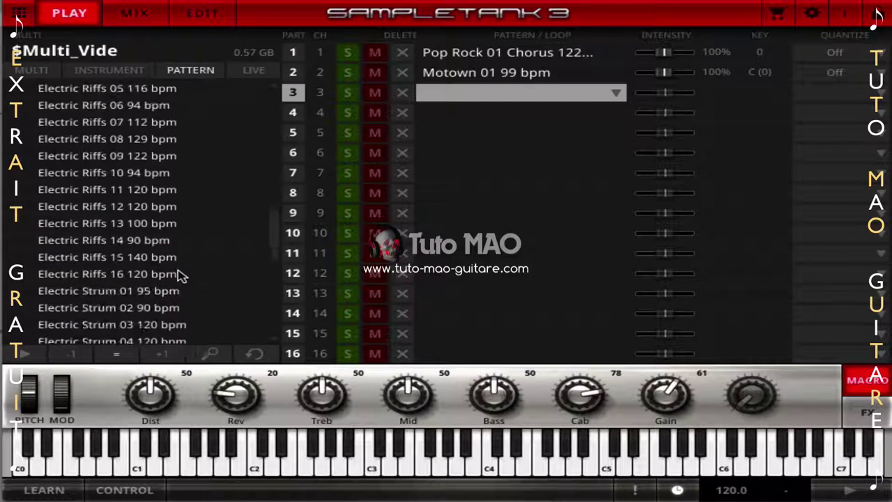
{"action": "scroll", "coordinate": [179, 275], "scroll_direction": "down", "scroll_amount": 10}
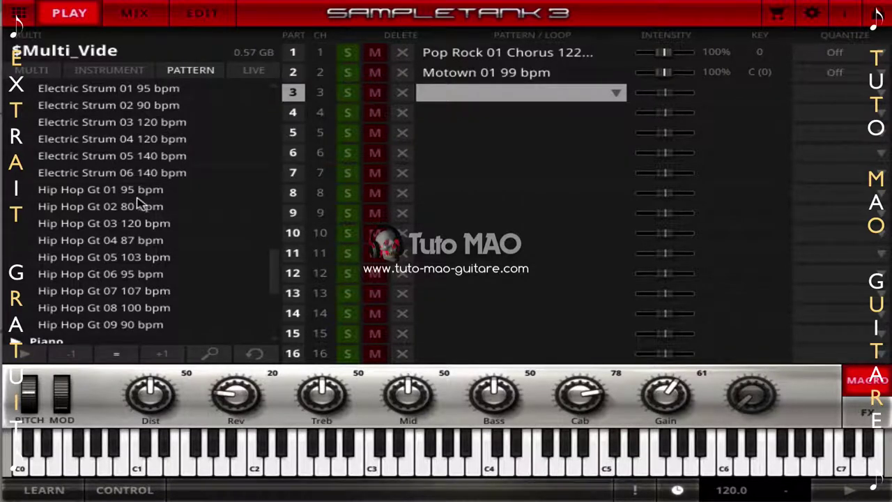
{"action": "double_click", "coordinate": [132, 190]}
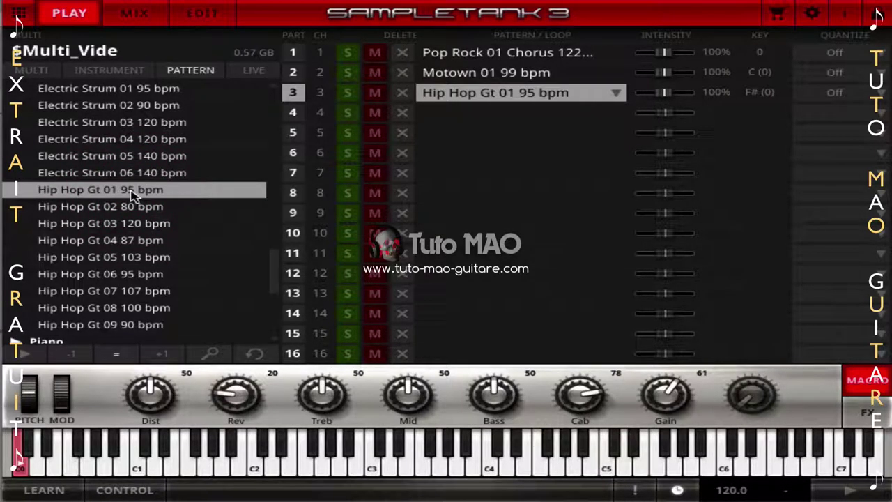
Trigger the guitar pattern with its C0 key and listen to it together with the part 2 bass and part 1 drum patterns.
{"action": "left_click", "coordinate": [21, 460]}
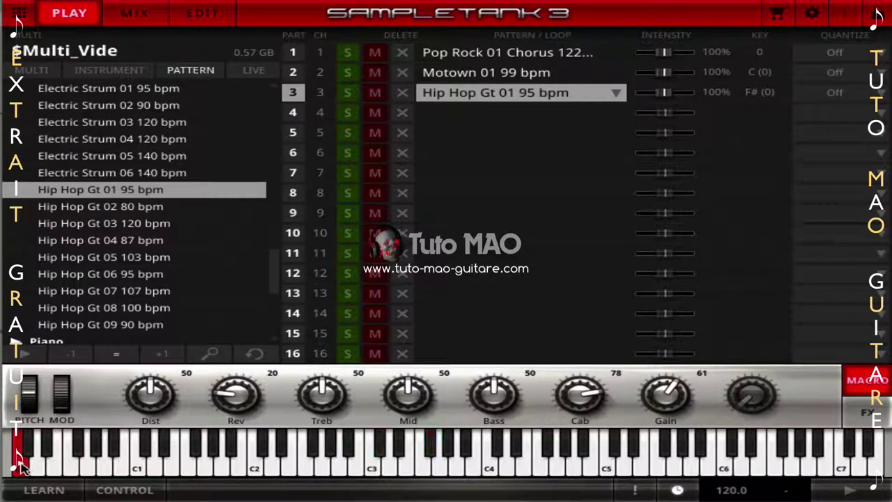
{"action": "left_click", "coordinate": [460, 77]}
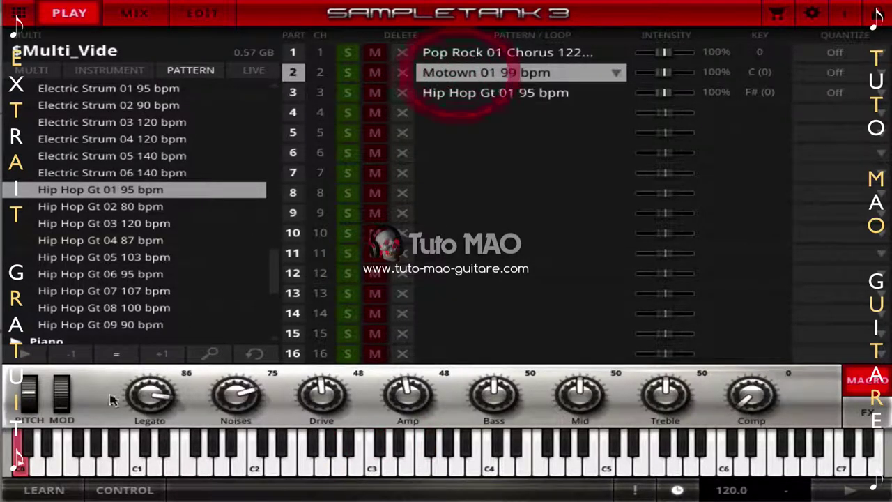
{"action": "left_click", "coordinate": [453, 56]}
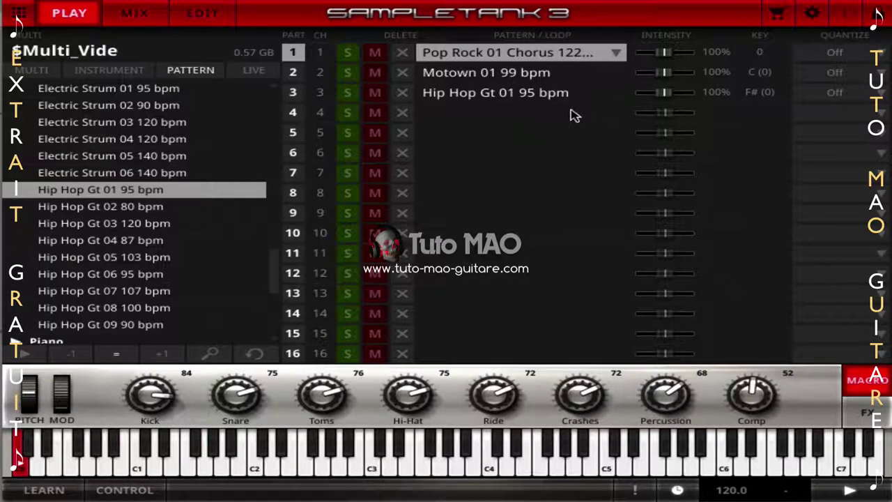
Compare the keys of the part 2 bass and part 3 guitar patterns and adjust the guitar pattern's key.
{"action": "left_click", "coordinate": [520, 73]}
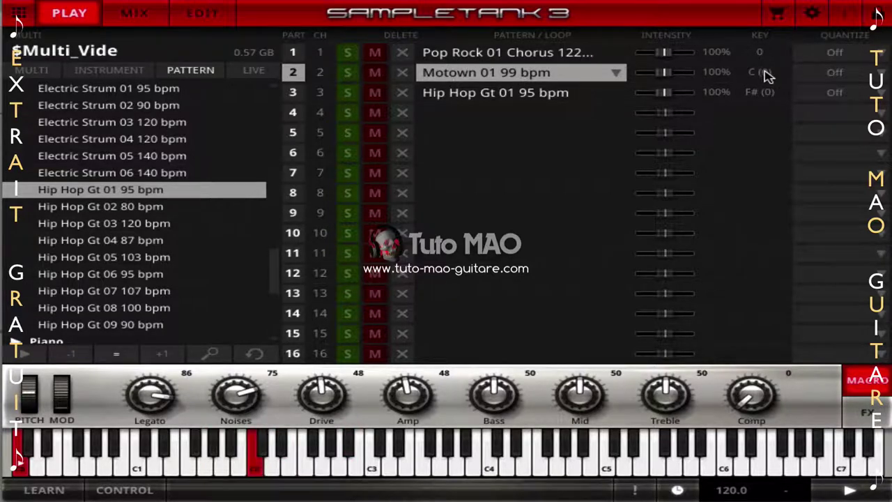
{"action": "left_click", "coordinate": [561, 98]}
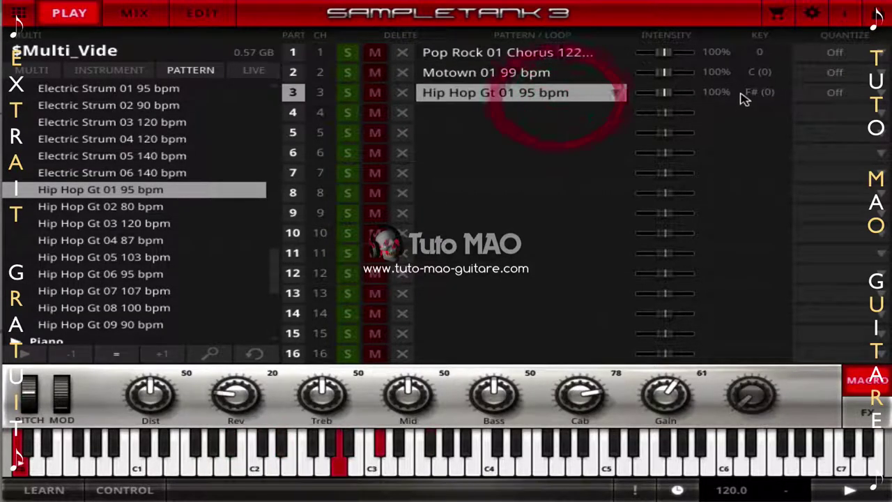
{"action": "left_click_drag", "start_coordinate": [772, 115], "coordinate": [775, 91]}
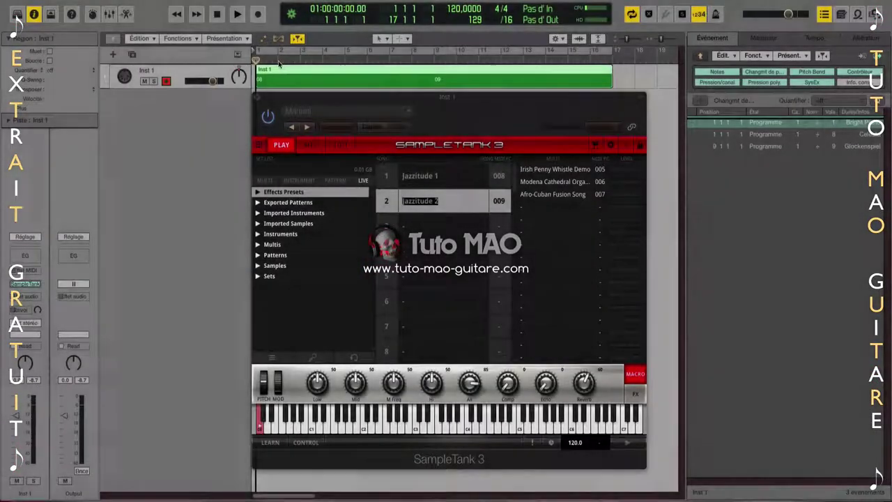
Add a program change event at bar 2 and set its value to 2 (ElectricGrand).
{"action": "left_click", "coordinate": [279, 57]}
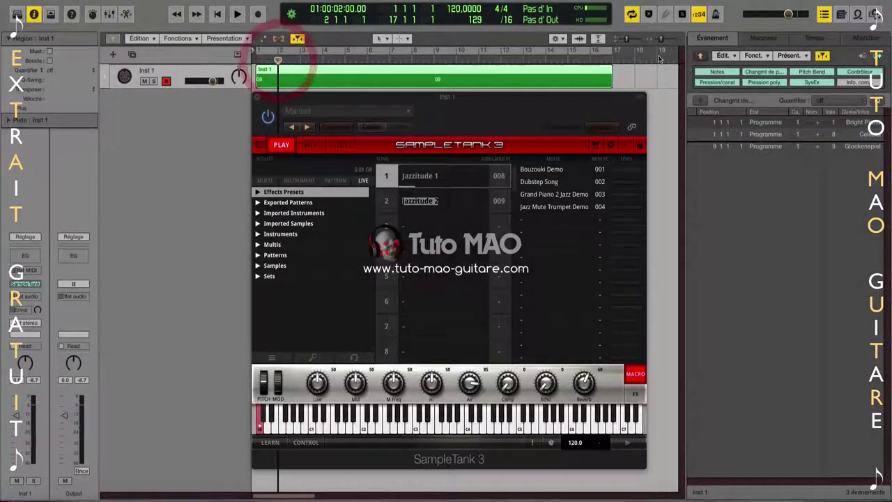
{"action": "left_click", "coordinate": [701, 102]}
{"action": "left_click", "coordinate": [833, 145]}
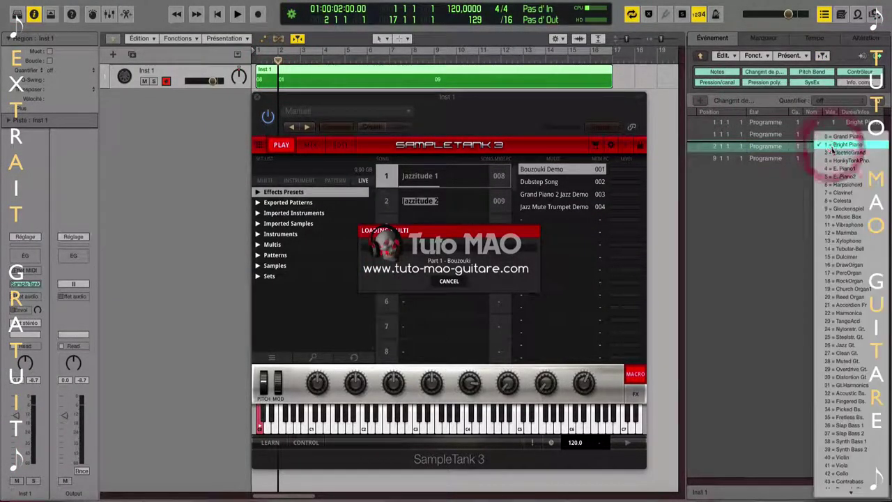
{"action": "left_click", "coordinate": [844, 152]}
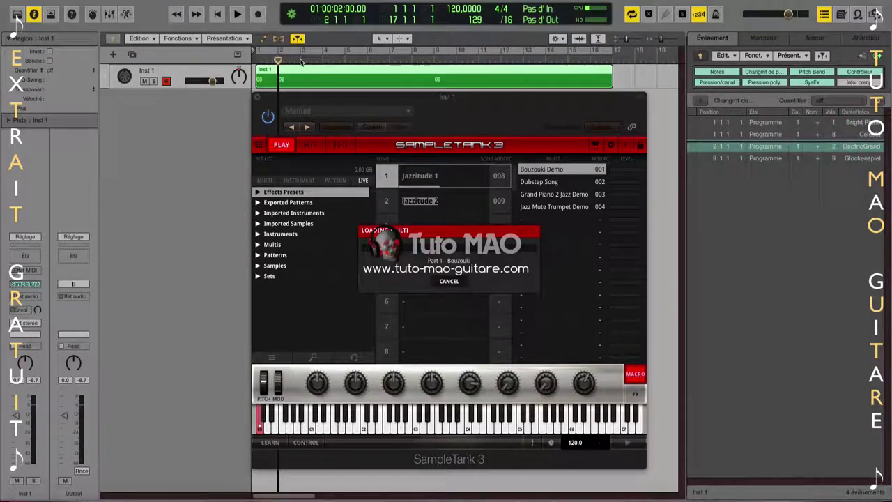
Add a program change event at bar 3 and set its value to 3 (HonkyTonkPno).
{"action": "left_click", "coordinate": [301, 61]}
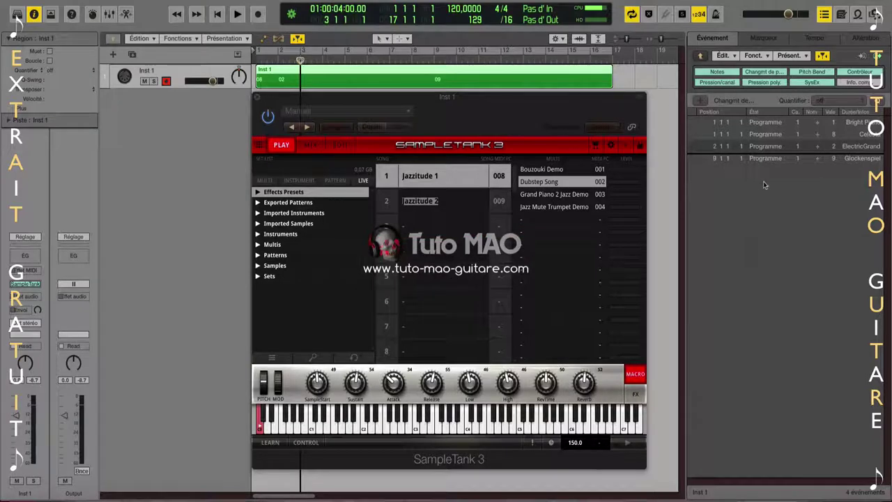
{"action": "left_click", "coordinate": [699, 103]}
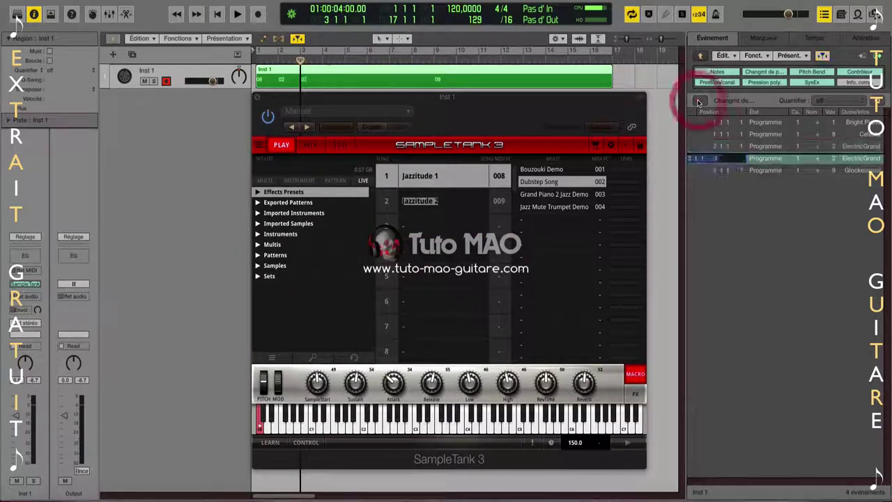
{"action": "left_click", "coordinate": [834, 158]}
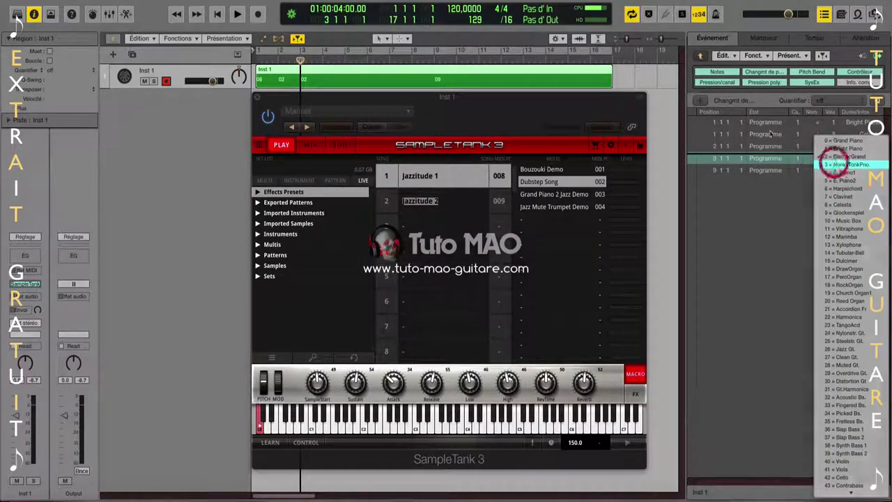
{"action": "left_click", "coordinate": [835, 165]}
Add a program change event at bar 4 and set its value to 4 (E. Piano1).
{"action": "left_click", "coordinate": [322, 61]}
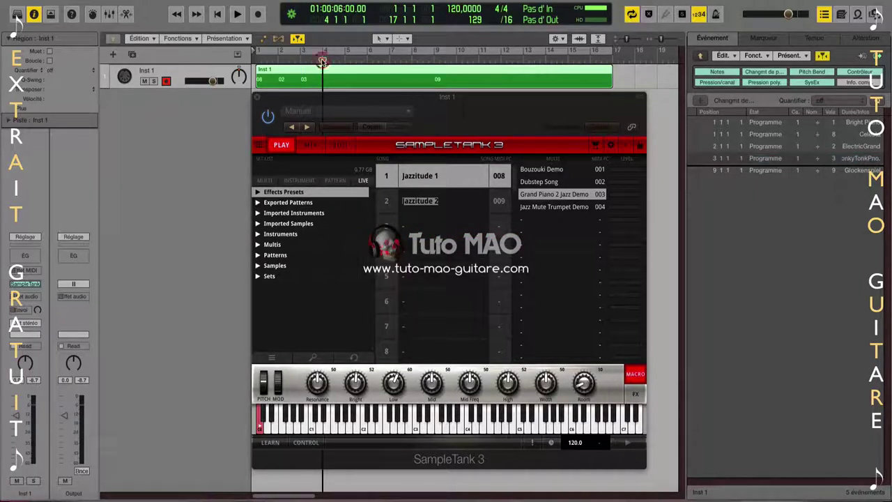
{"action": "left_click", "coordinate": [702, 102]}
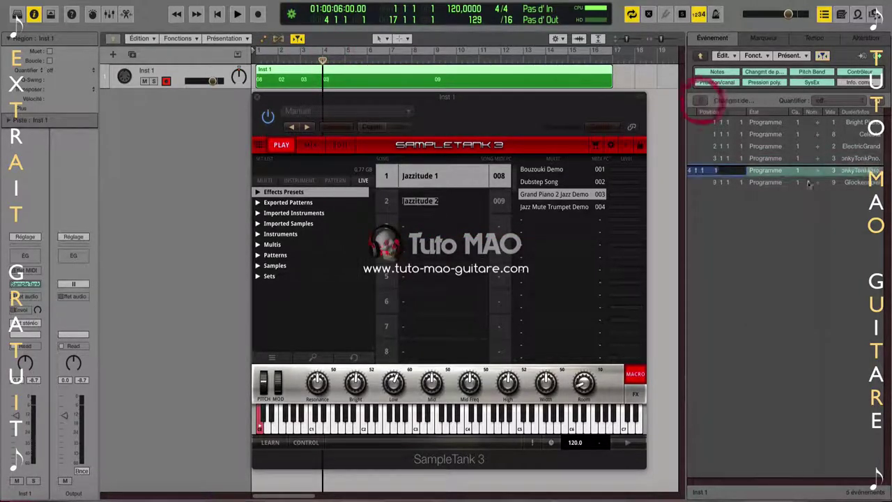
{"action": "left_click", "coordinate": [834, 170]}
{"action": "left_click", "coordinate": [835, 177]}
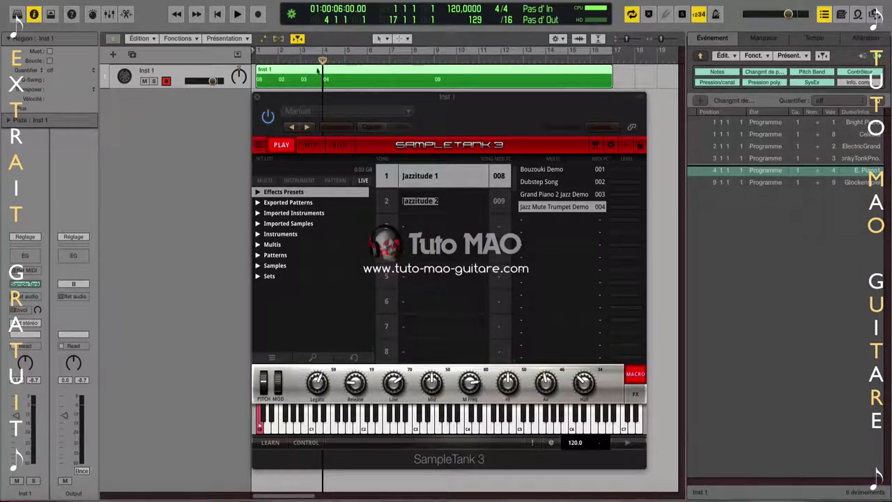
Add a second program change event at bar 9 and set its value to 5 (E. Piano2).
{"action": "left_click", "coordinate": [435, 62]}
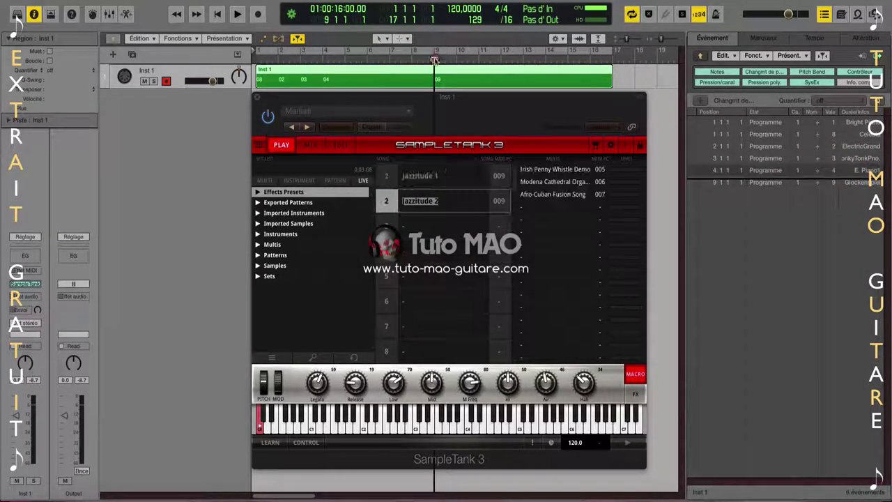
{"action": "left_click", "coordinate": [704, 101]}
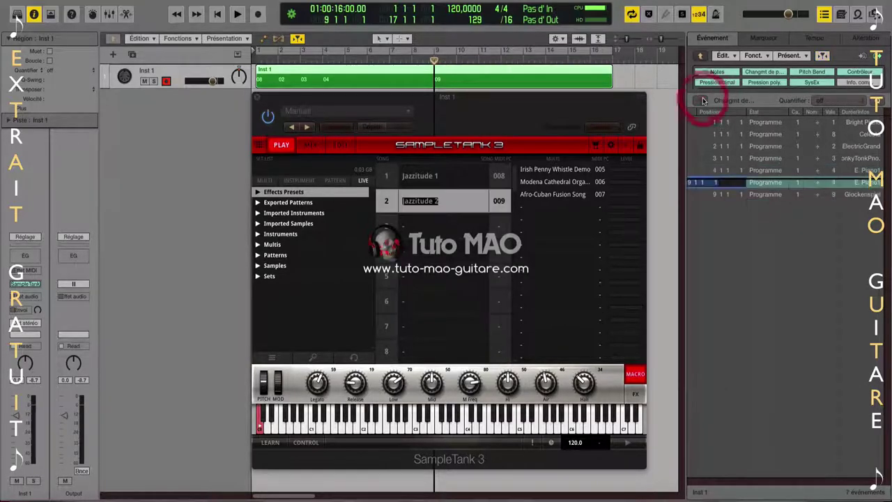
{"action": "left_click", "coordinate": [834, 186]}
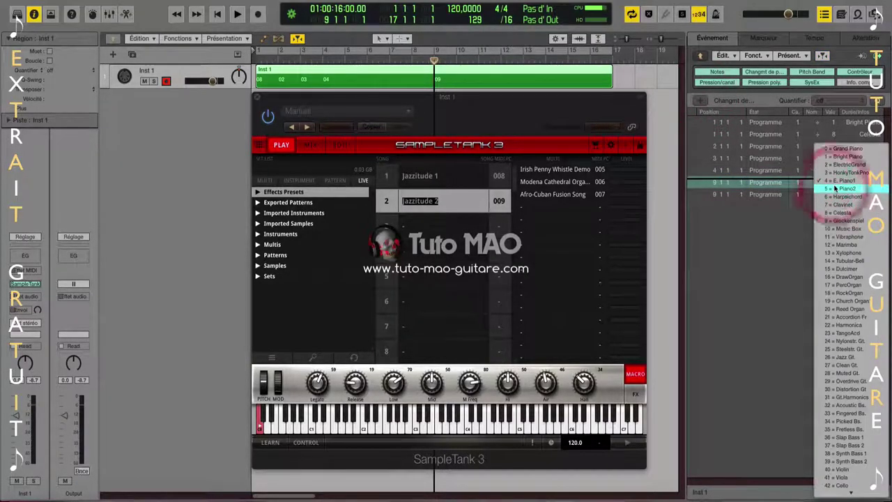
{"action": "left_click", "coordinate": [836, 187]}
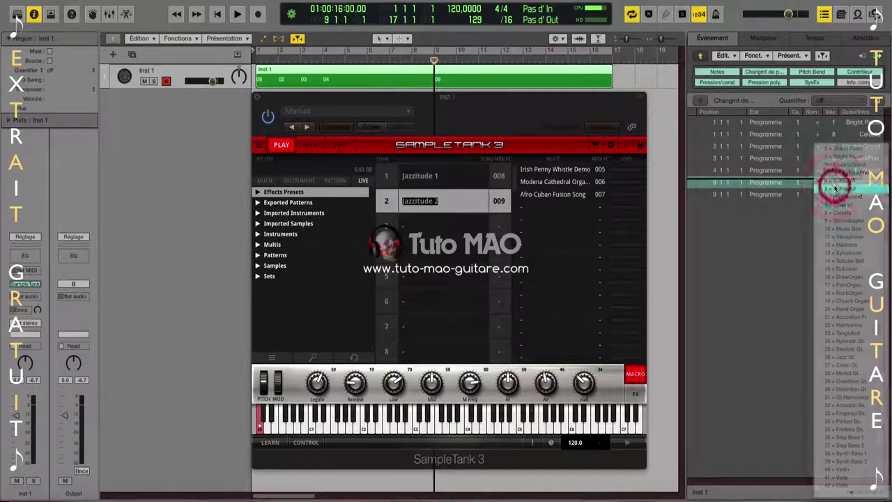
Add a program change event at bar 11 and set its value to 6 (Harpsichord).
{"action": "left_click", "coordinate": [479, 62]}
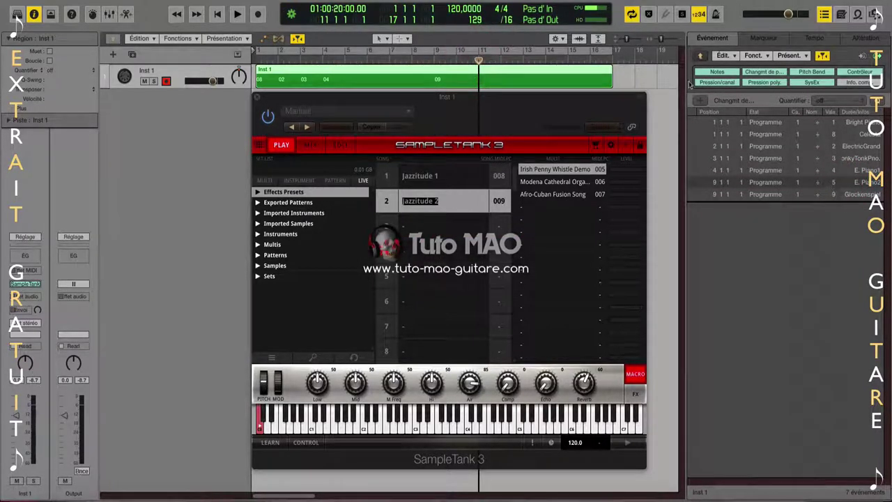
{"action": "left_click", "coordinate": [701, 101]}
{"action": "left_click", "coordinate": [835, 206]}
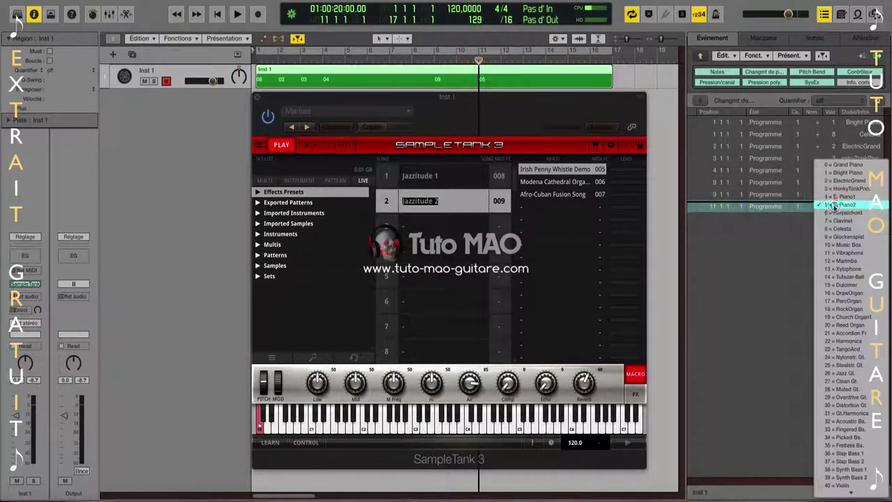
{"action": "left_click", "coordinate": [836, 213]}
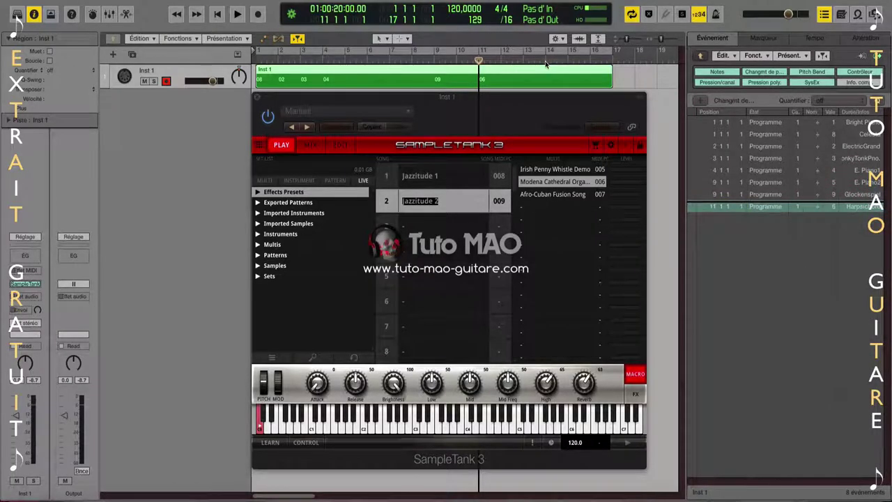
Add a program change event at bar 14 and set its value to 7 (Clavinet).
{"action": "left_click", "coordinate": [546, 63]}
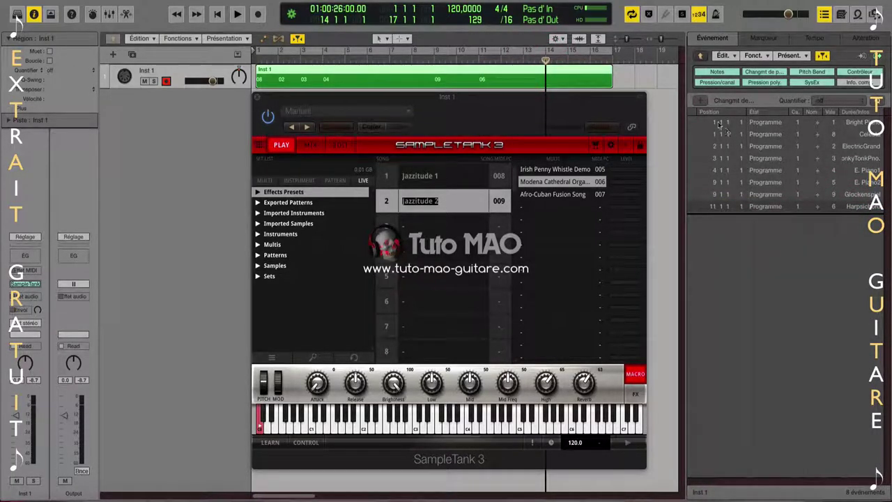
{"action": "left_click", "coordinate": [700, 100]}
{"action": "left_click", "coordinate": [833, 219]}
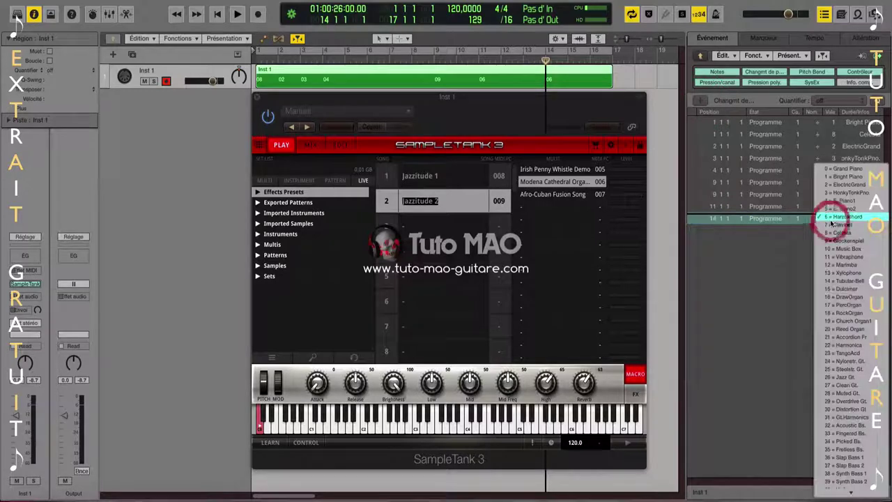
{"action": "left_click", "coordinate": [834, 224]}
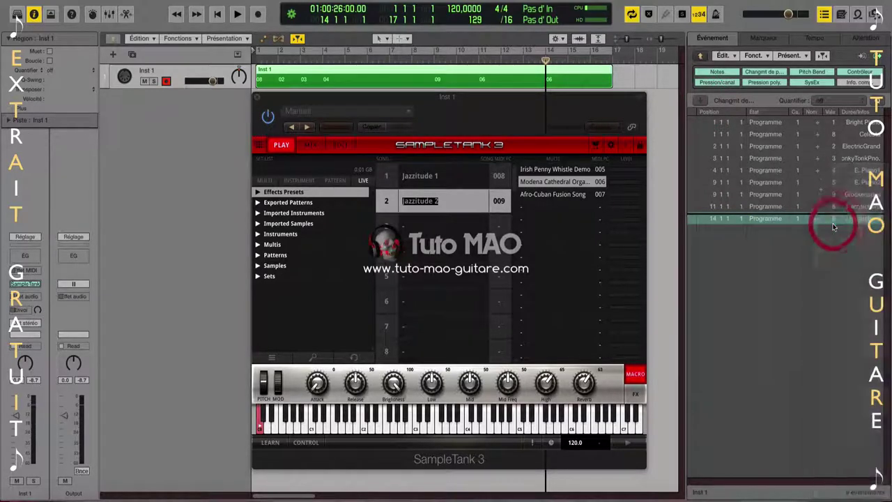
Play the Inst 1 region from bar 1 to check the song and multi switching, dismissing any synchronisation alerts, and return to the start.
{"action": "left_click", "coordinate": [258, 60]}
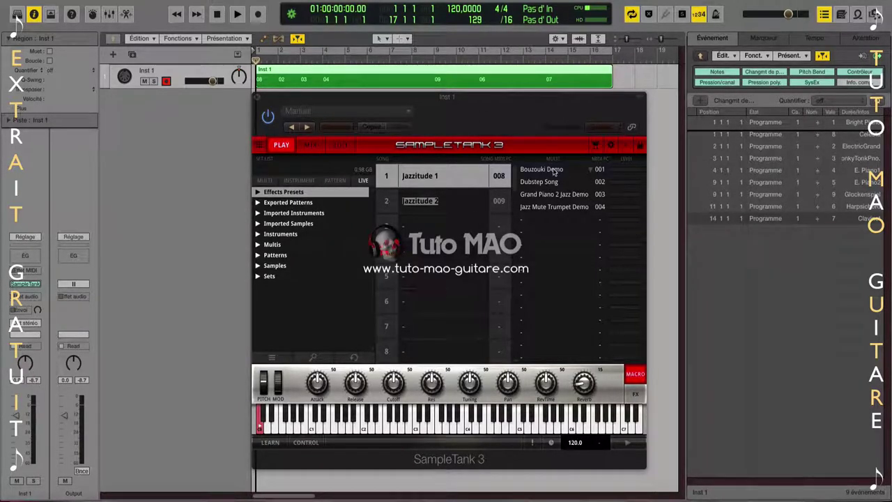
{"action": "left_click", "coordinate": [218, 15]}
{"action": "left_click", "coordinate": [237, 14]}
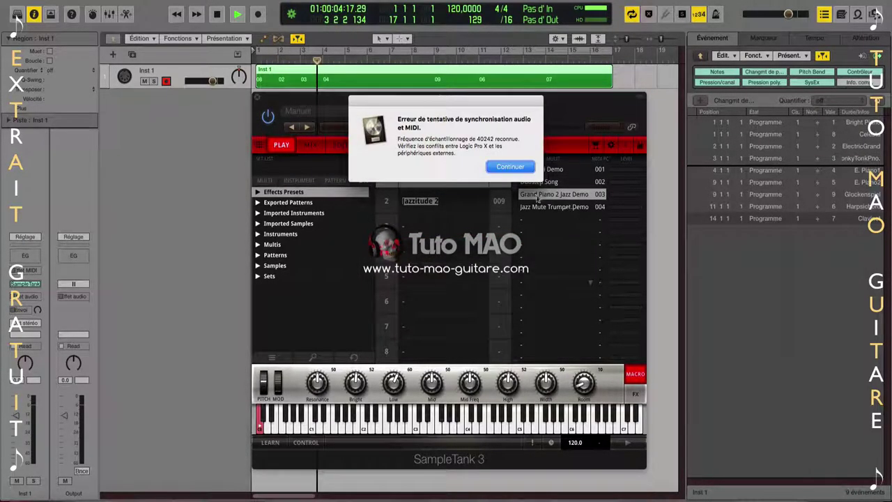
{"action": "left_click", "coordinate": [510, 166]}
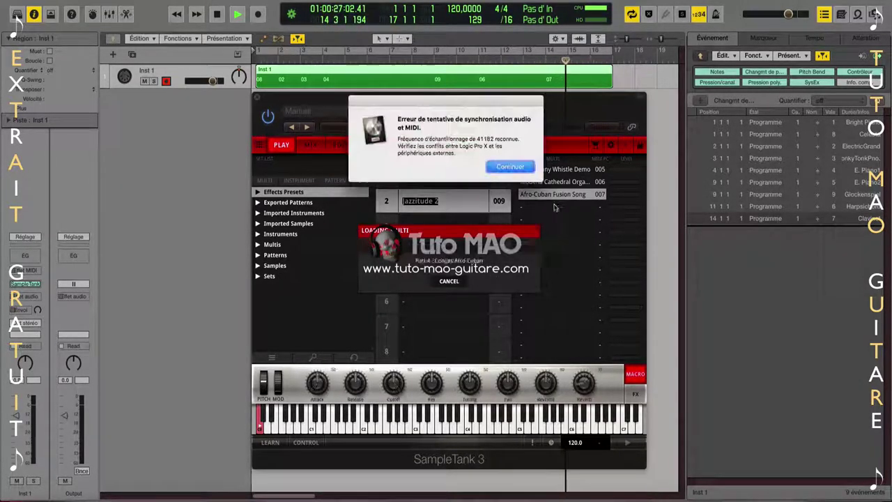
{"action": "left_click", "coordinate": [509, 167]}
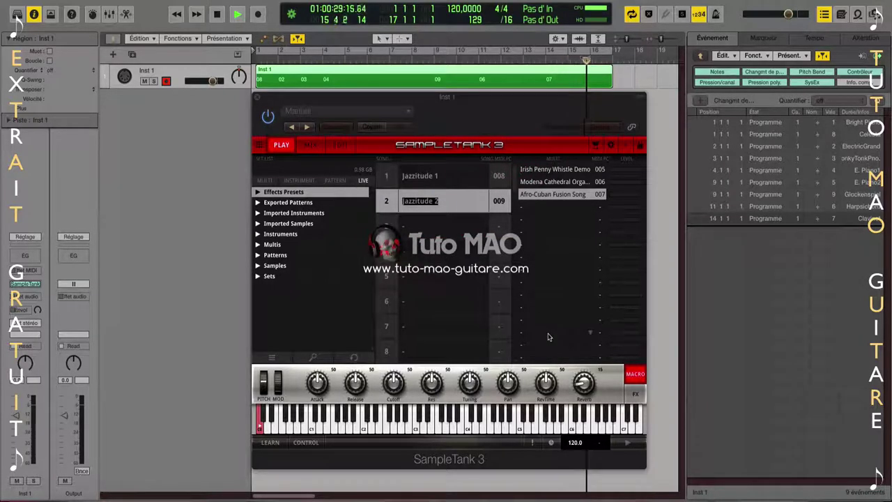
{"action": "left_click", "coordinate": [217, 14]}
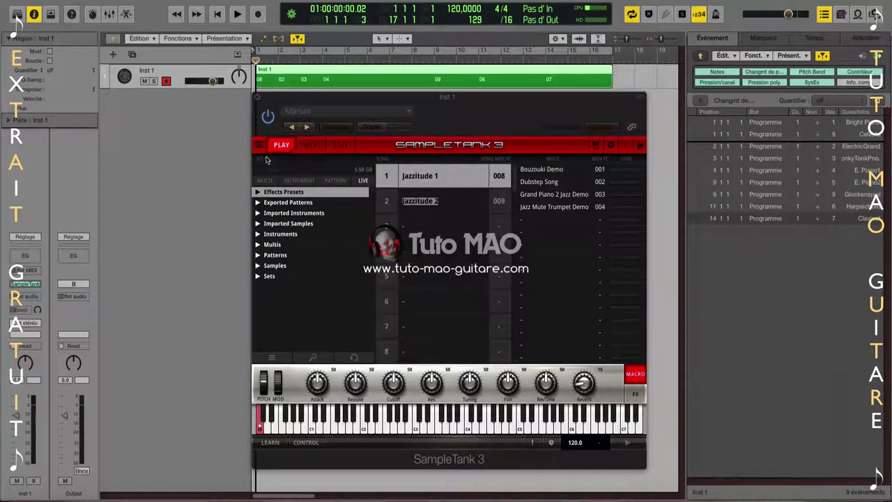
Start saving the Live set and create a new folder named Didguitare Sets for it.
{"action": "left_click", "coordinate": [273, 359]}
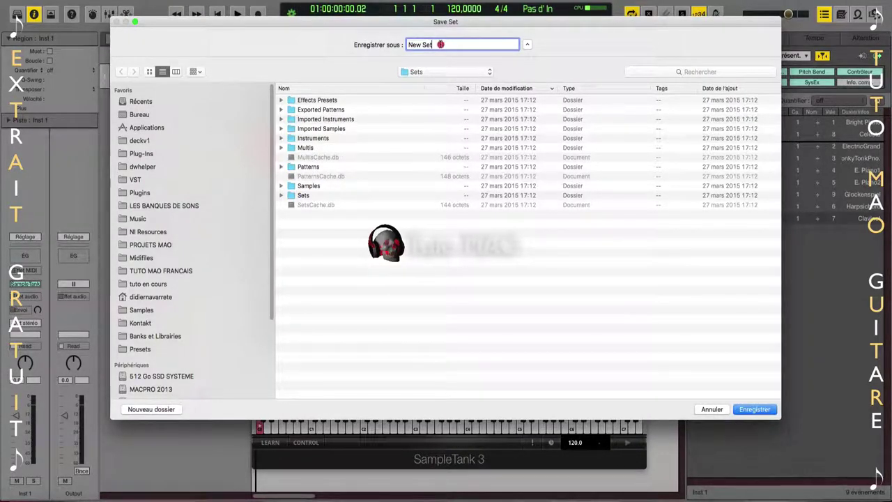
{"action": "left_click", "coordinate": [439, 45]}
{"action": "left_click", "coordinate": [160, 409]}
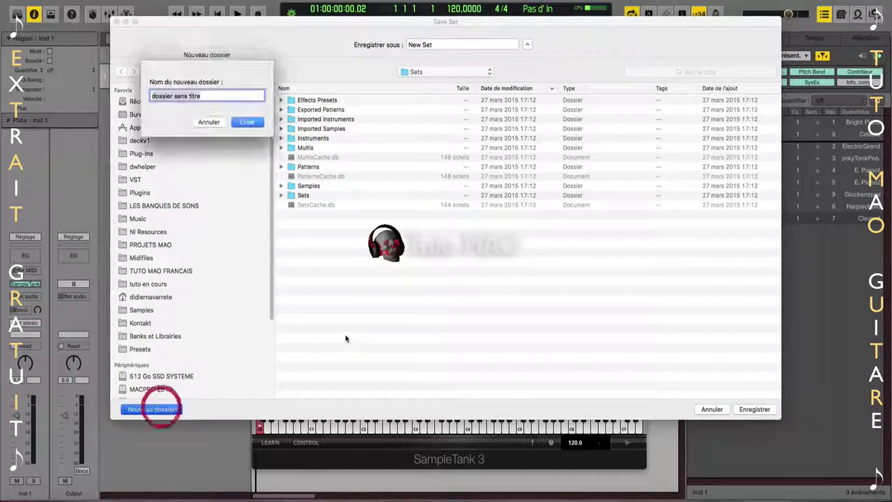
{"action": "type", "text": "Did"}
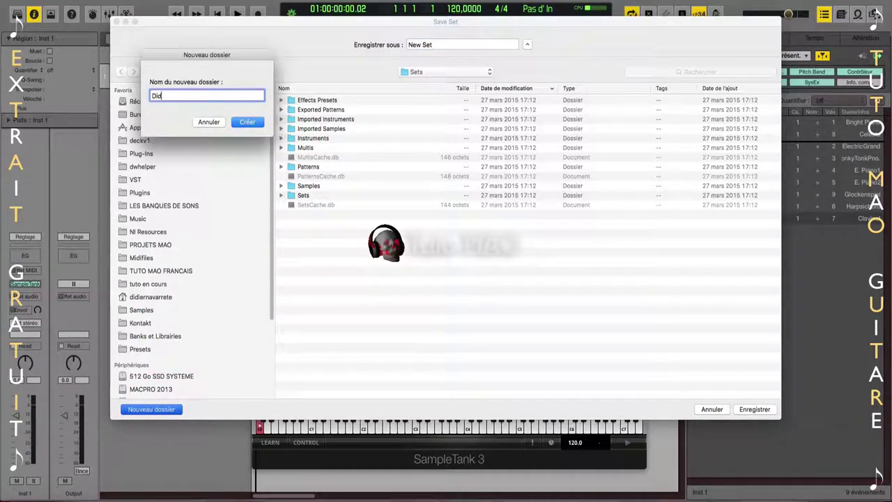
{"action": "type", "text": "guitare Sets"}
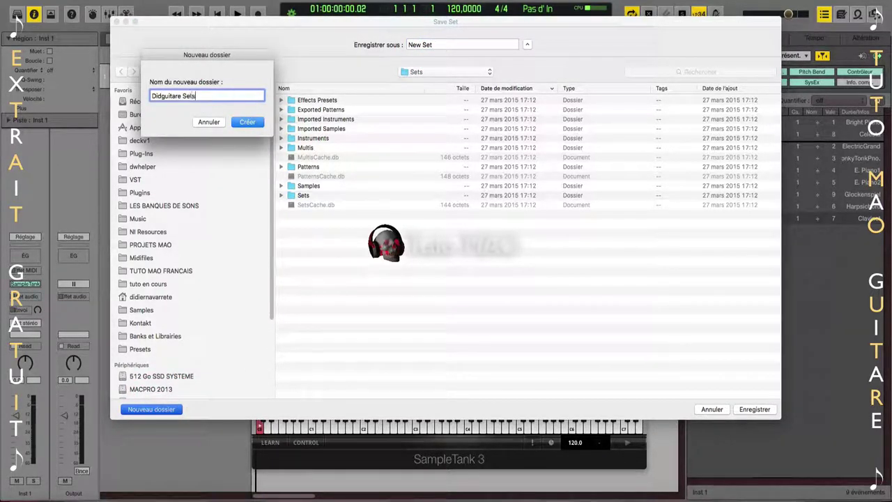
{"action": "key", "text": "Return"}
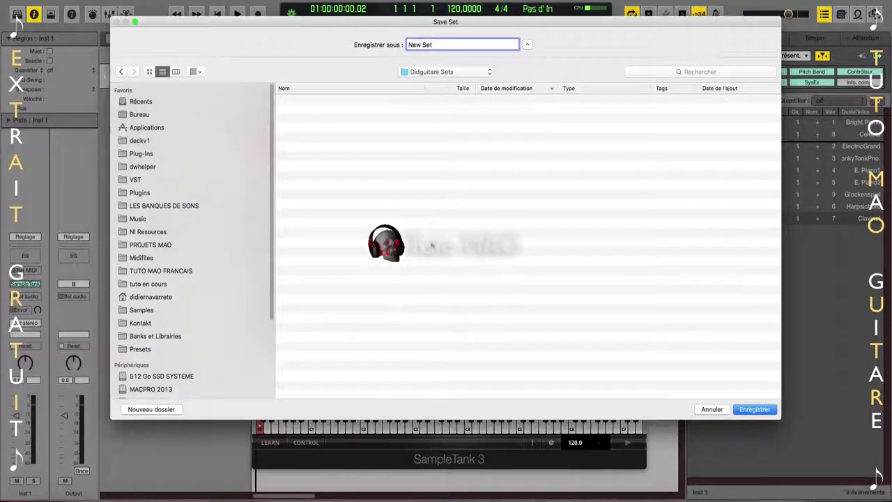
Name the set Sets P1 and save it in the Didguitare Sets folder.
{"action": "left_click_drag", "start_coordinate": [419, 44], "coordinate": [400, 42]}
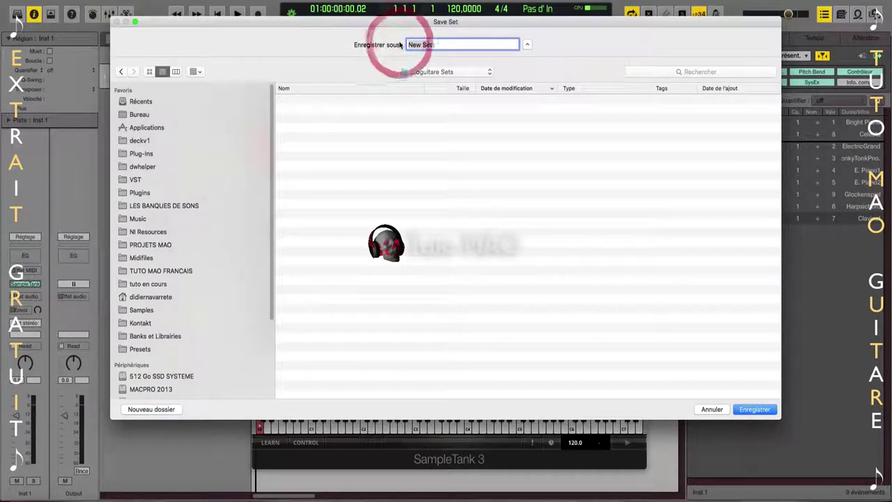
{"action": "type", "text": "Sets"}
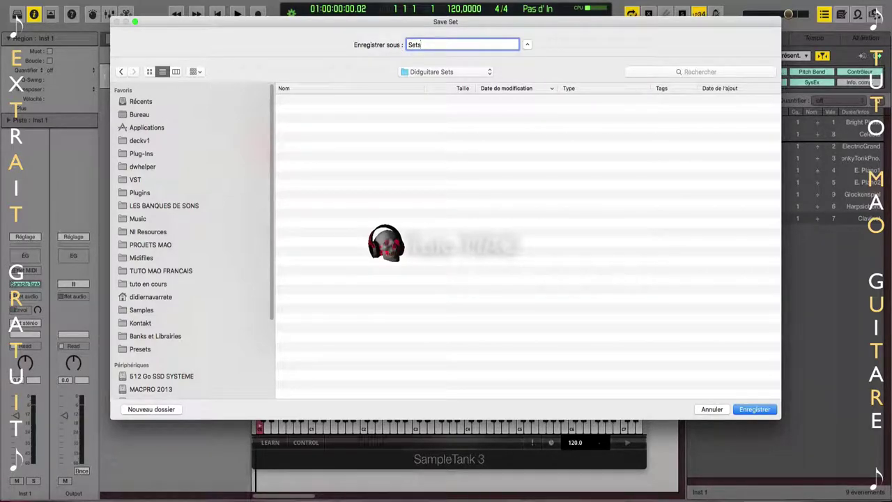
{"action": "type", "text": " P1"}
{"action": "key", "text": "Return"}
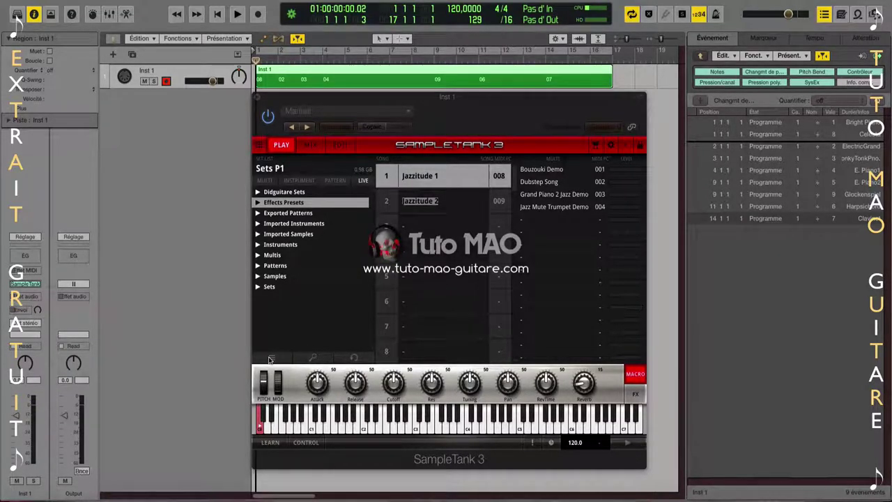
Refresh the Live browser and expand the Didguitare Sets folder to check for the saved set.
{"action": "left_click", "coordinate": [257, 287]}
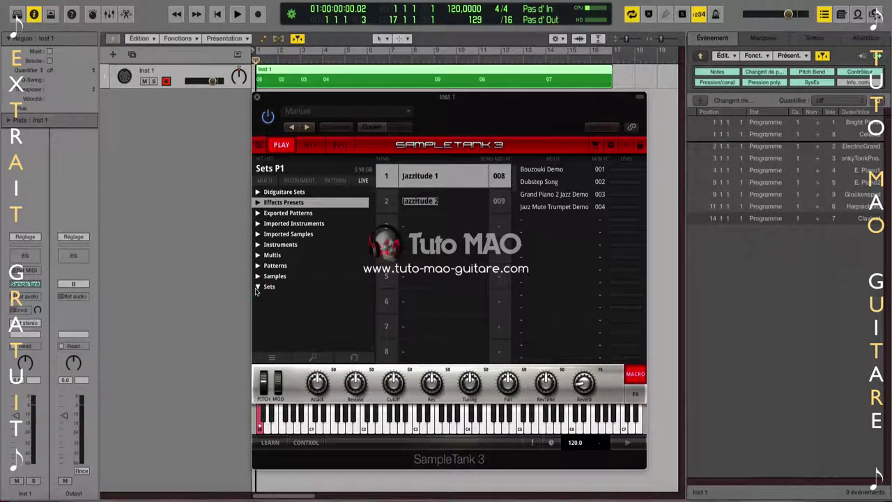
{"action": "left_click", "coordinate": [354, 357]}
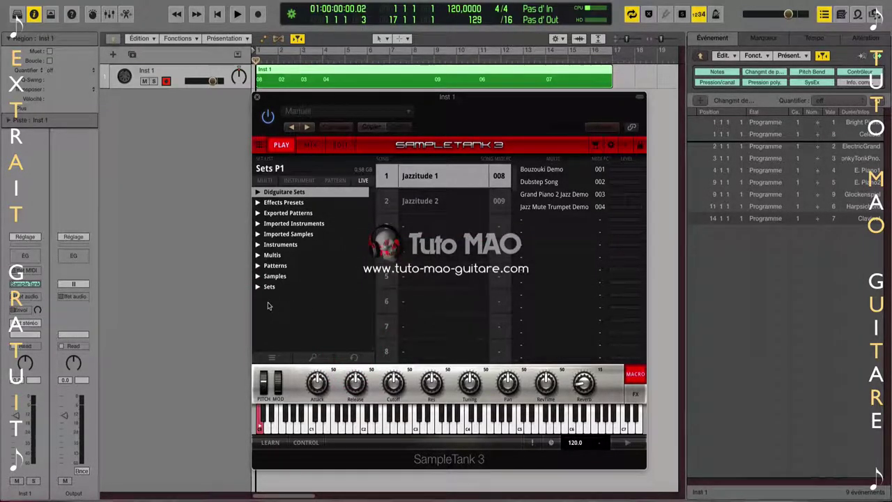
{"action": "left_click", "coordinate": [257, 192]}
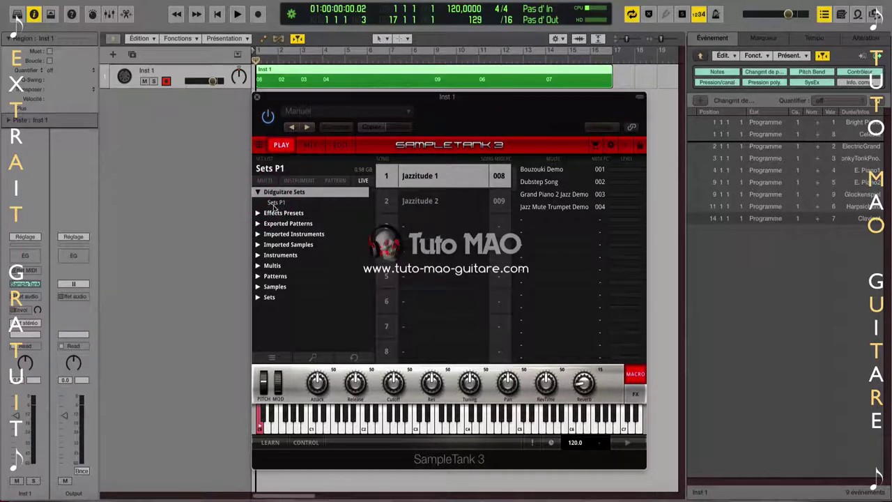
Select the saved Sets P1 set inside the Didguitare Sets folder of the Live browser.
{"action": "left_click", "coordinate": [276, 203]}
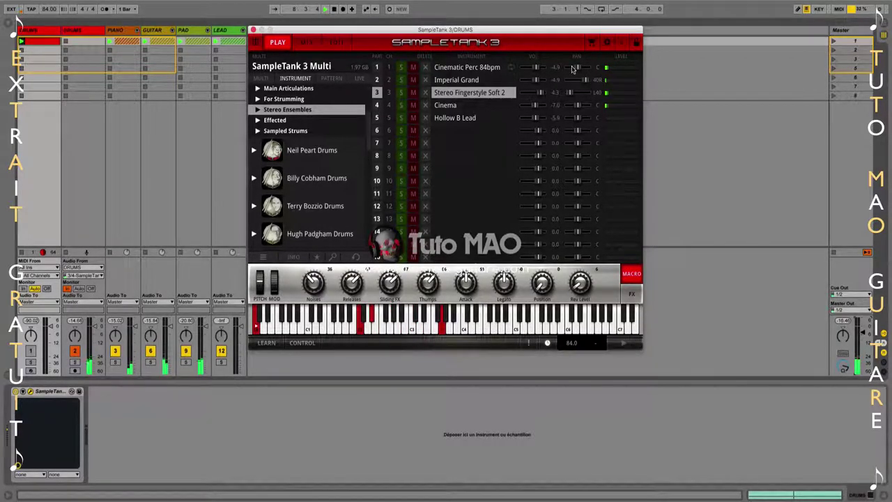
During playback, solo and unsolo the Cinematic Perc 84bpm part, and mute and unmute it.
{"action": "left_click", "coordinate": [401, 68]}
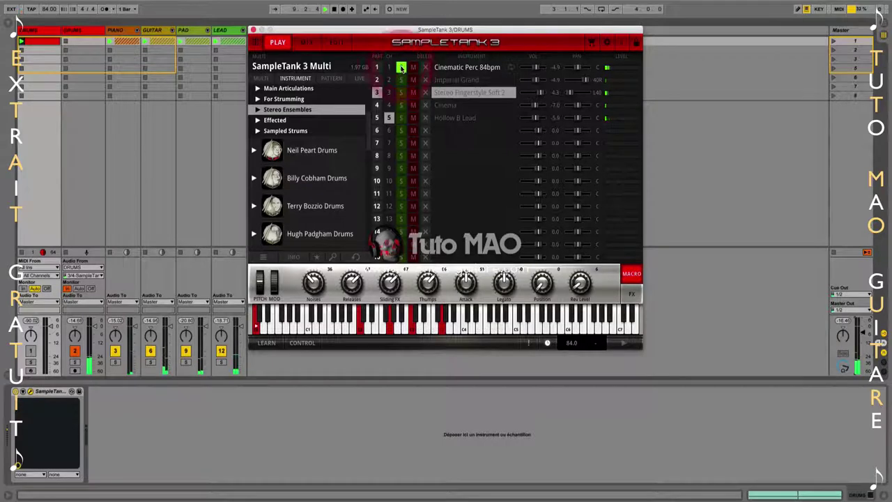
{"action": "left_click", "coordinate": [401, 67]}
{"action": "left_click", "coordinate": [413, 68]}
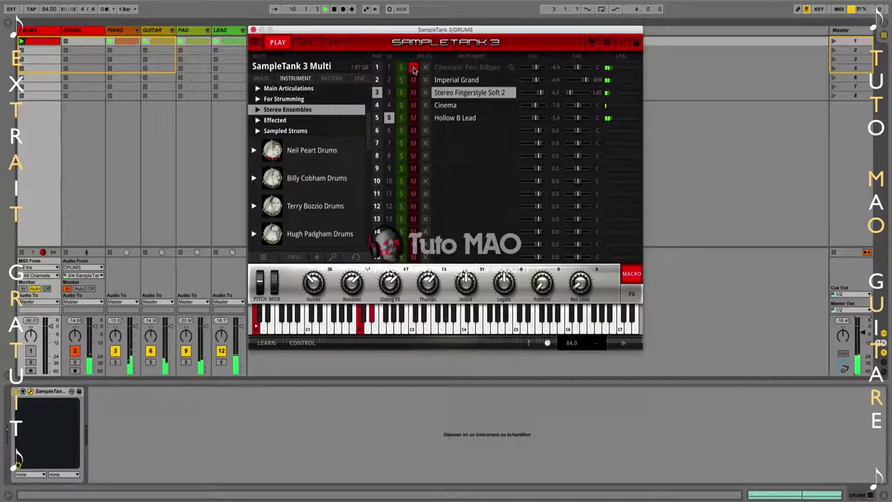
{"action": "left_click", "coordinate": [414, 67]}
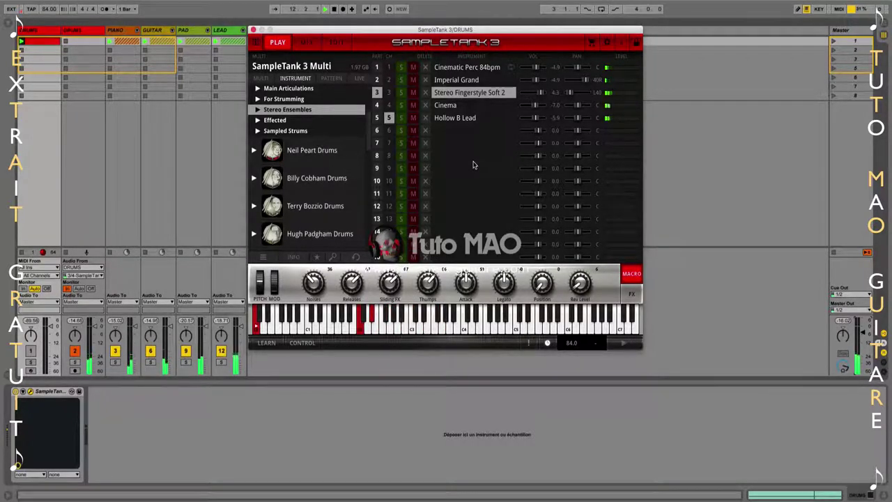
Open the mixer view, show the instrument pictures above the channels, and switch back to the effect slots.
{"action": "left_click", "coordinate": [307, 42]}
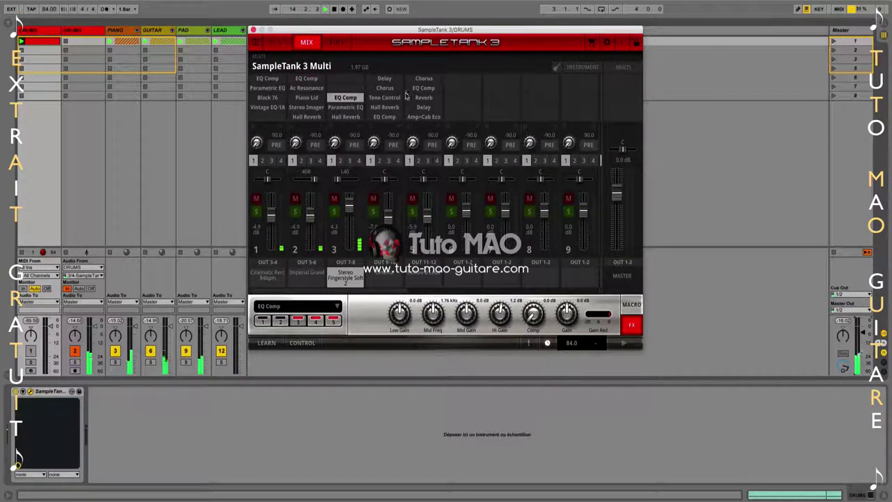
{"action": "left_click", "coordinate": [556, 67]}
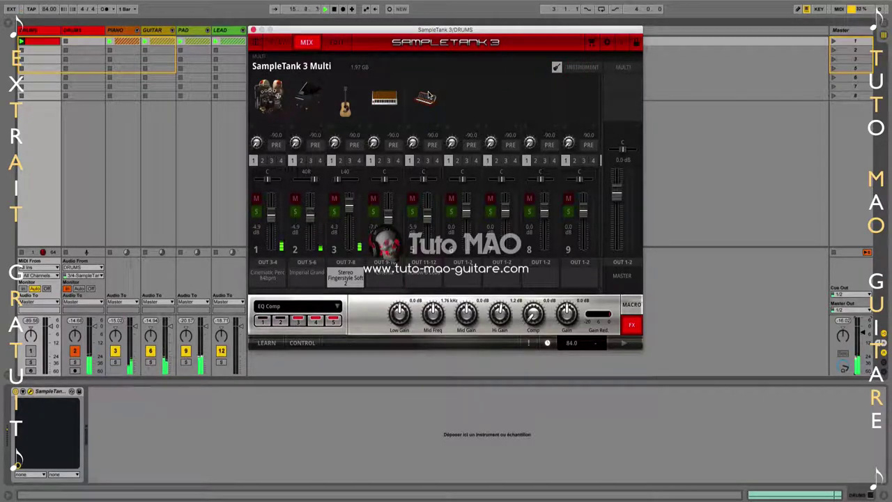
{"action": "left_click", "coordinate": [555, 67]}
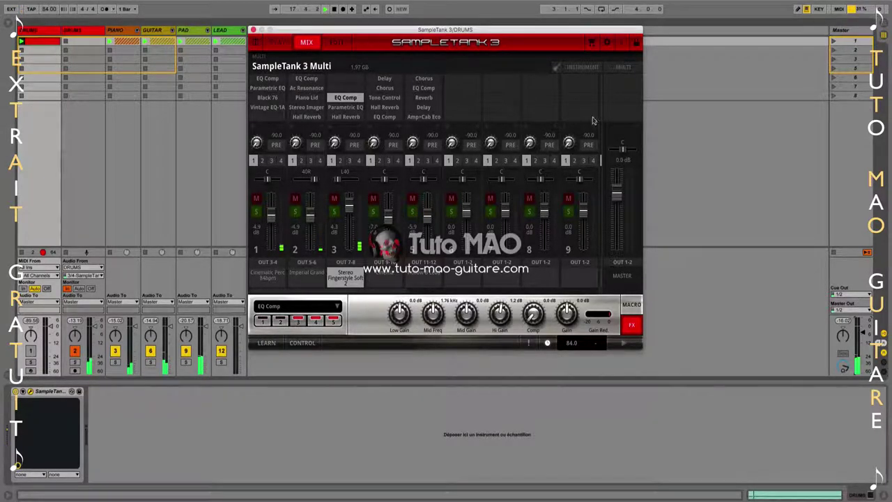
Cycle mixer channel 1's send selector through 2, 3 and 4, and return it to 1.
{"action": "left_click", "coordinate": [263, 161]}
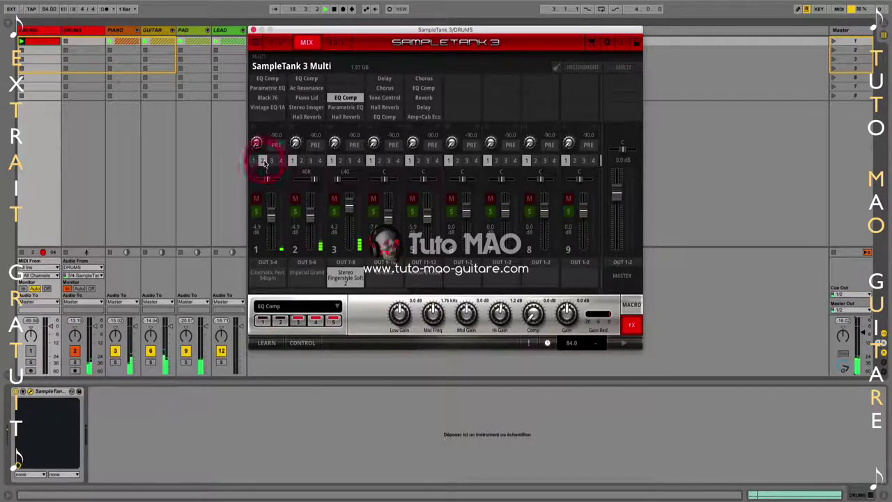
{"action": "left_click", "coordinate": [272, 161]}
{"action": "left_click", "coordinate": [281, 161]}
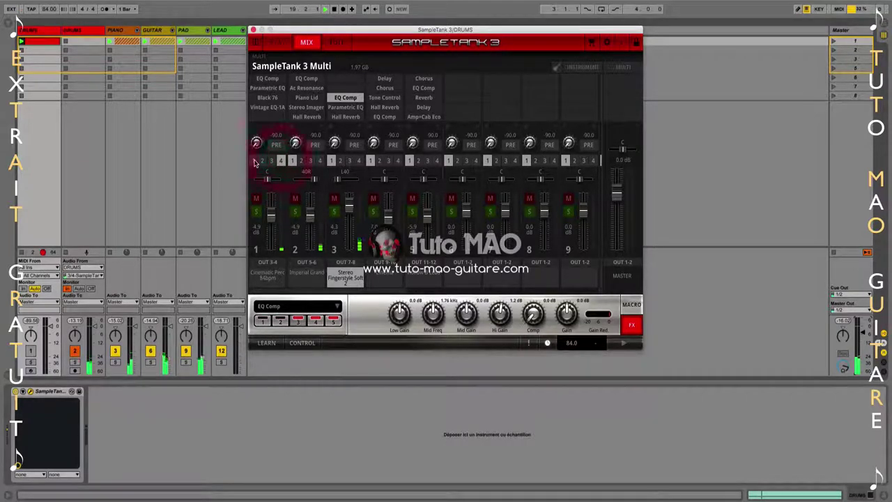
{"action": "left_click", "coordinate": [255, 161]}
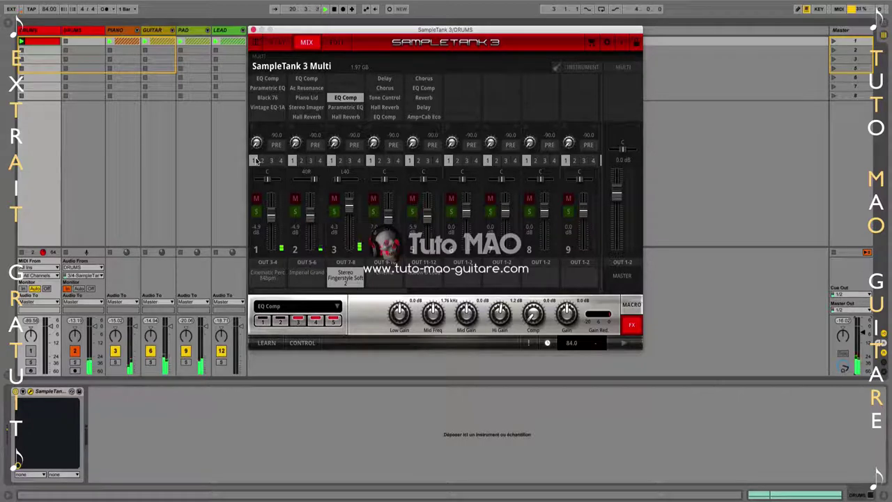
Return to the part list and locate the source libraries of Cinematic Perc 84bpm and Imperial Grand, collapsing each one.
{"action": "left_click", "coordinate": [279, 43]}
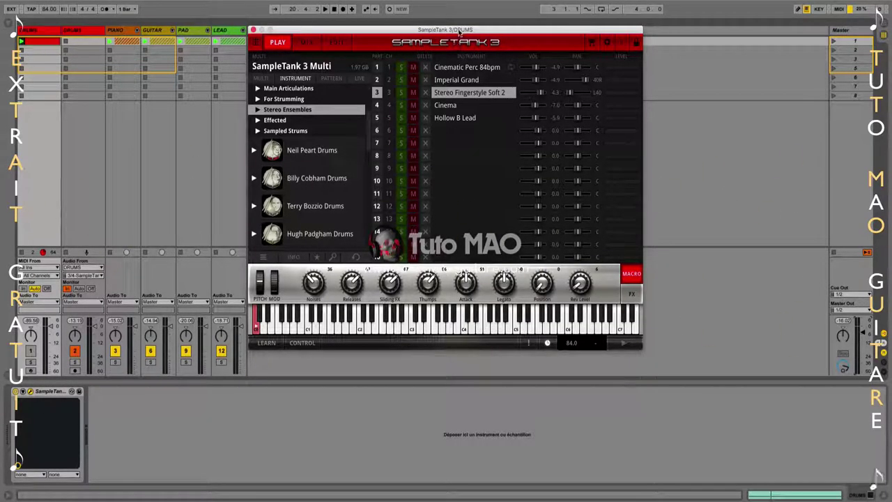
{"action": "left_click", "coordinate": [459, 68]}
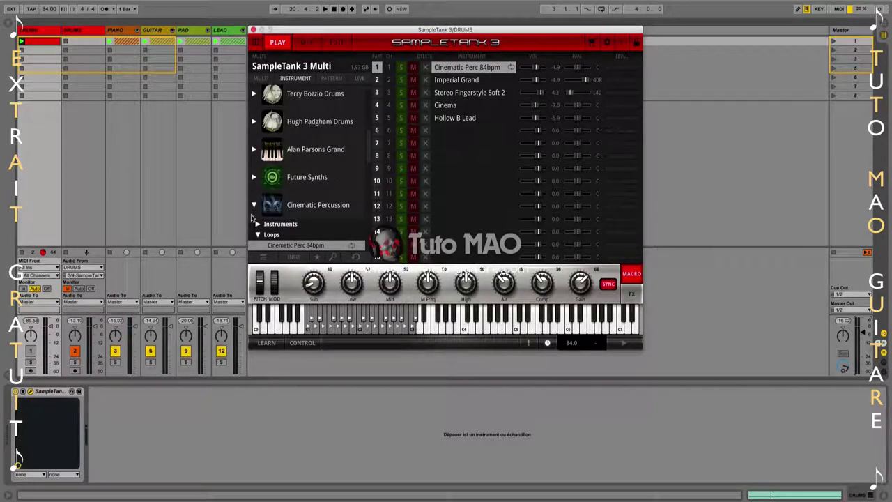
{"action": "left_click", "coordinate": [254, 205]}
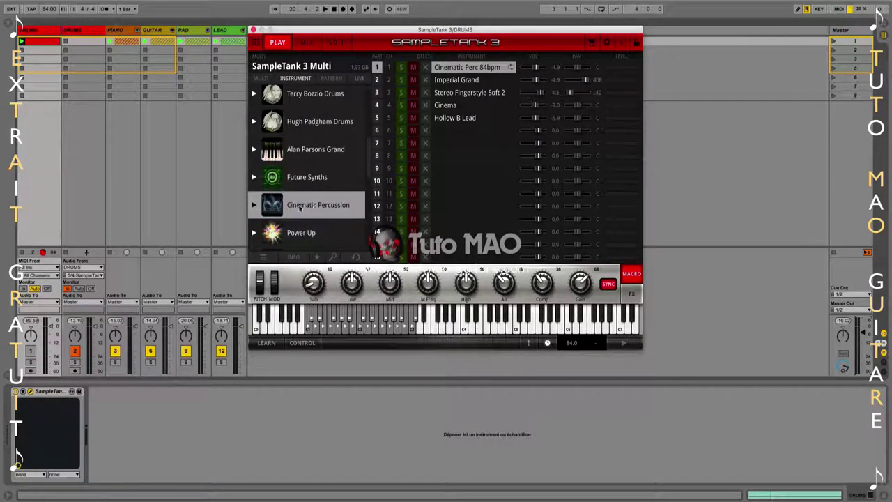
{"action": "left_click", "coordinate": [460, 83]}
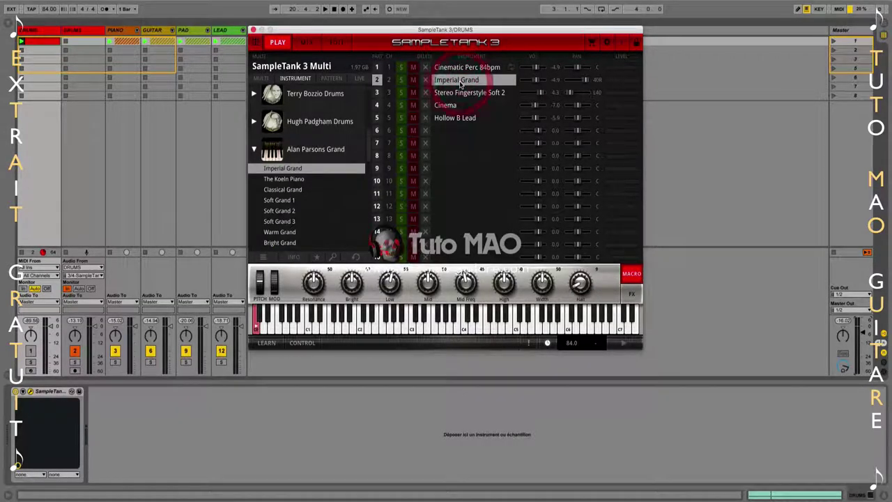
{"action": "left_click", "coordinate": [254, 151]}
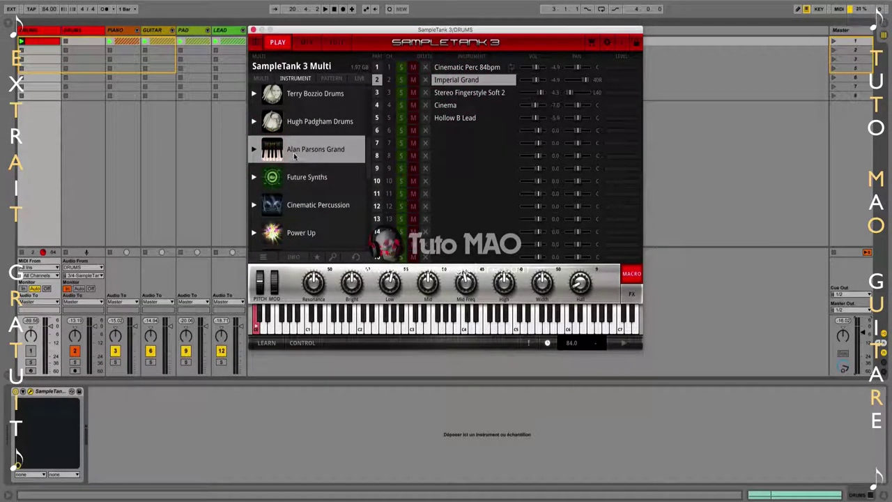
Locate the source libraries of the Stereo Fingerstyle Soft 2 and Cinema parts in the instrument browser, collapsing each one.
{"action": "left_click", "coordinate": [479, 93]}
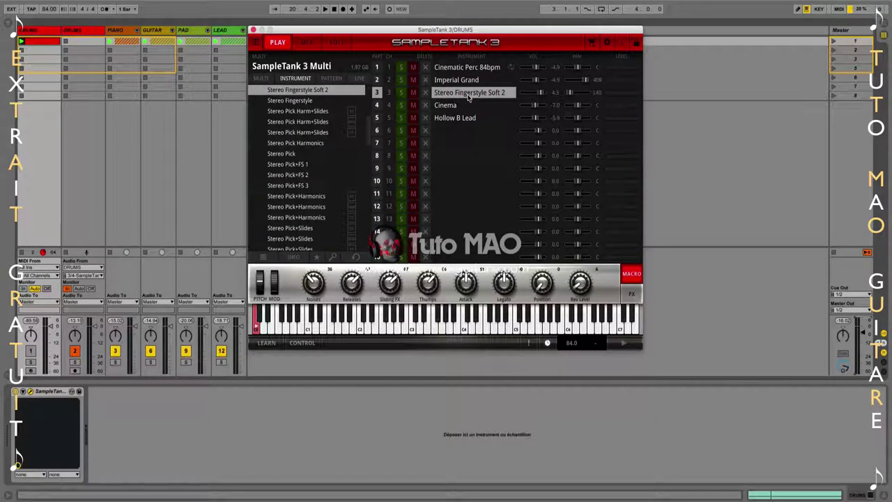
{"action": "scroll", "coordinate": [317, 162], "scroll_direction": "up", "scroll_amount": 5}
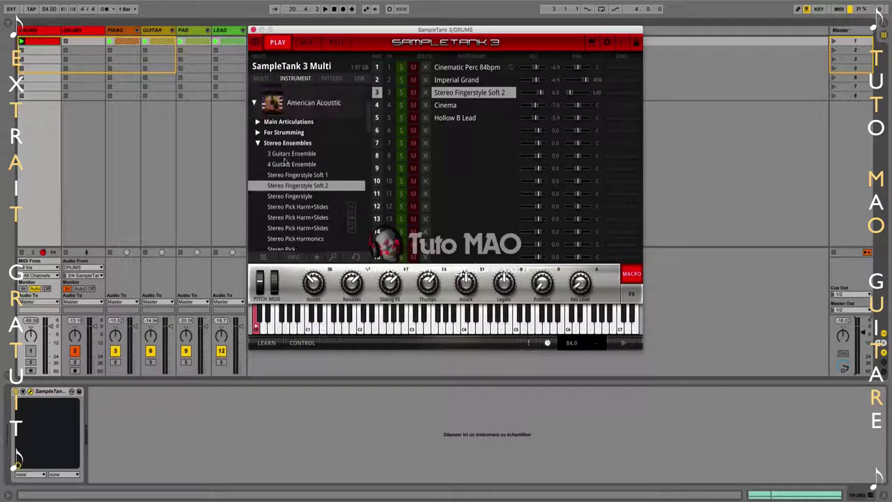
{"action": "left_click", "coordinate": [255, 103]}
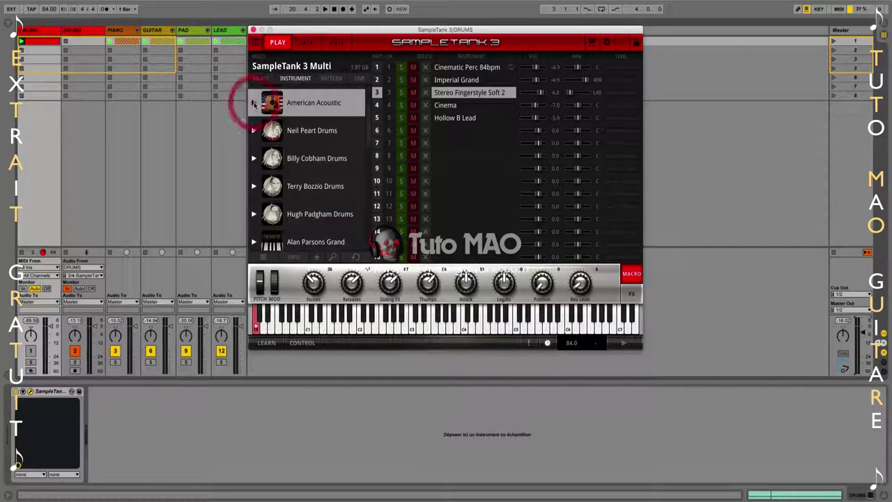
{"action": "left_click", "coordinate": [439, 106]}
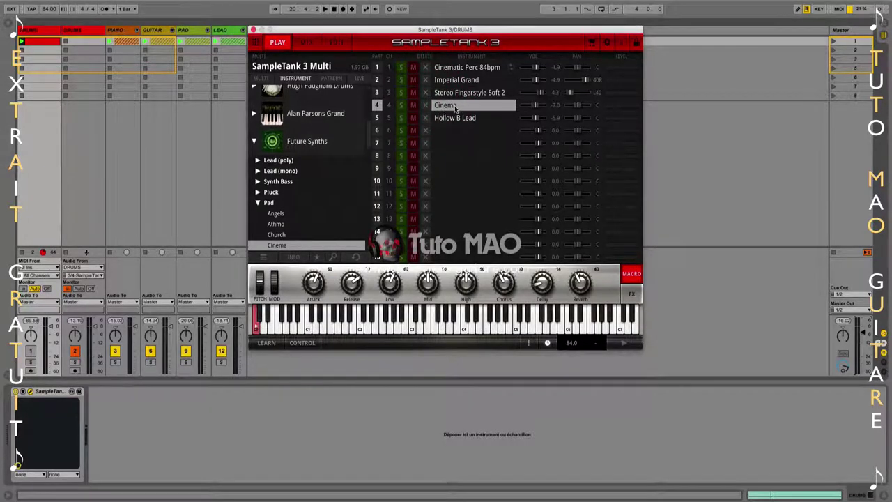
{"action": "left_click", "coordinate": [253, 142]}
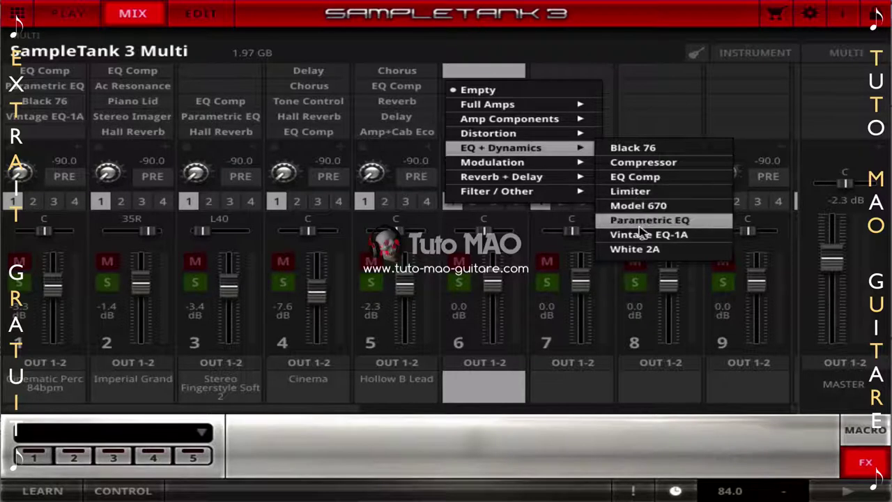
Insert the ConvoRoom effect from the Reverb + Delay category in the first effect slot of mixer channel 6.
{"action": "mouse_move", "coordinate": [562, 171]}
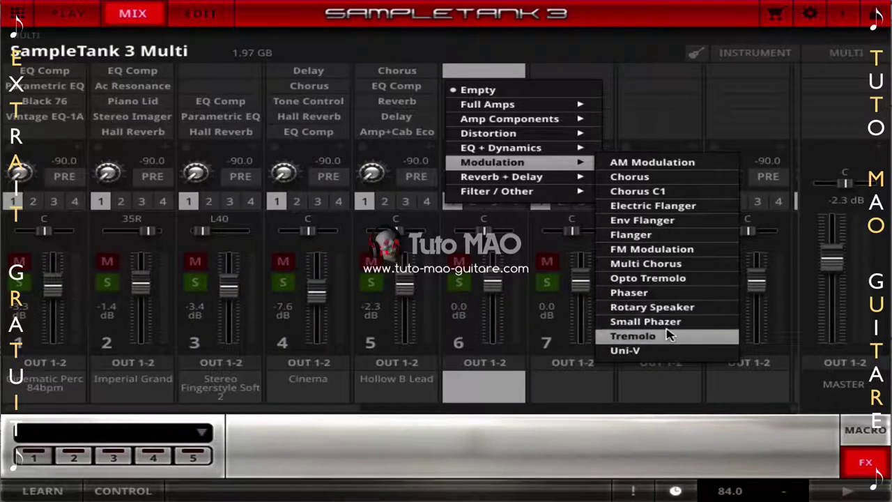
{"action": "mouse_move", "coordinate": [530, 177]}
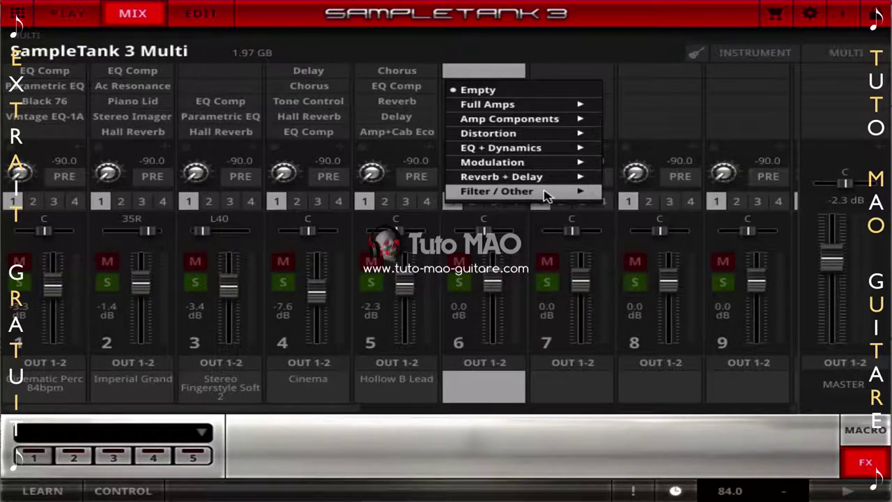
{"action": "mouse_move", "coordinate": [538, 195]}
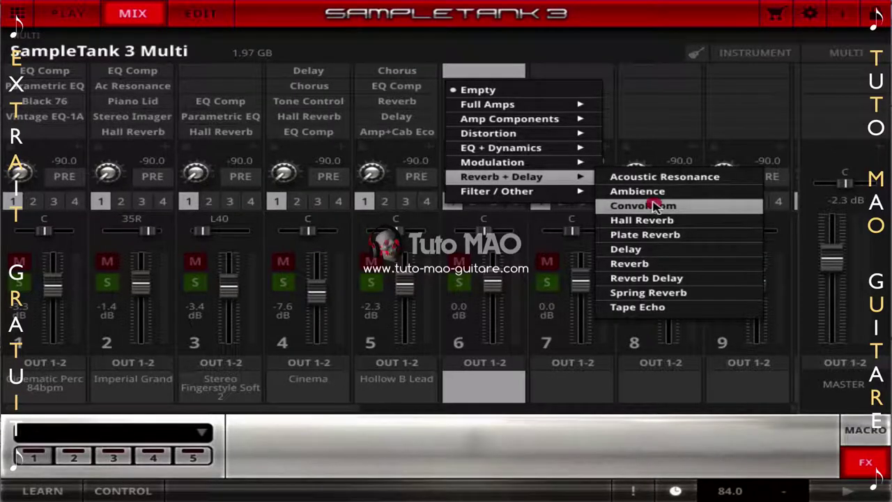
{"action": "left_click", "coordinate": [655, 207]}
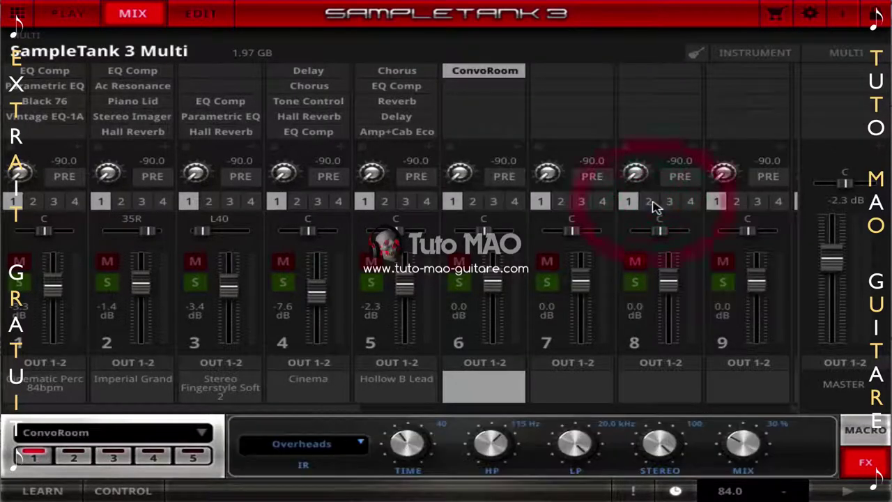
Open and dismiss the ConvoRoom slot's effect list, and toggle the effect off and on repeatedly, leaving it enabled.
{"action": "left_click", "coordinate": [514, 71]}
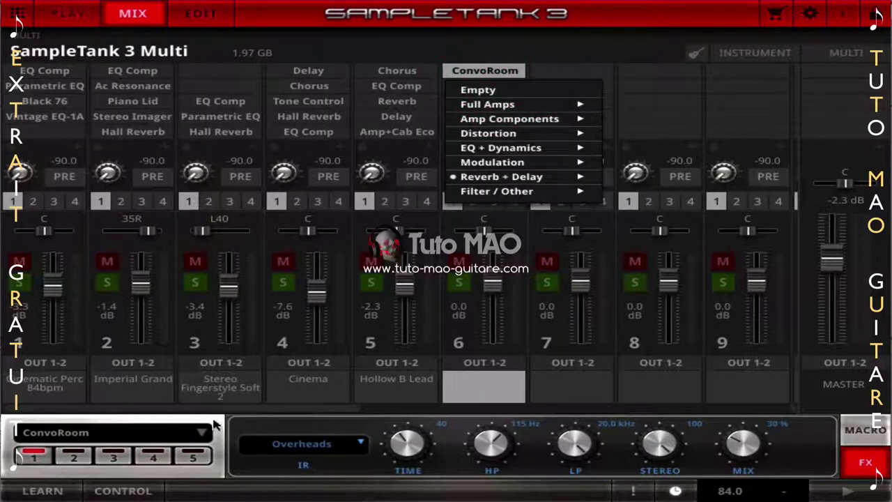
{"action": "left_click", "coordinate": [179, 424]}
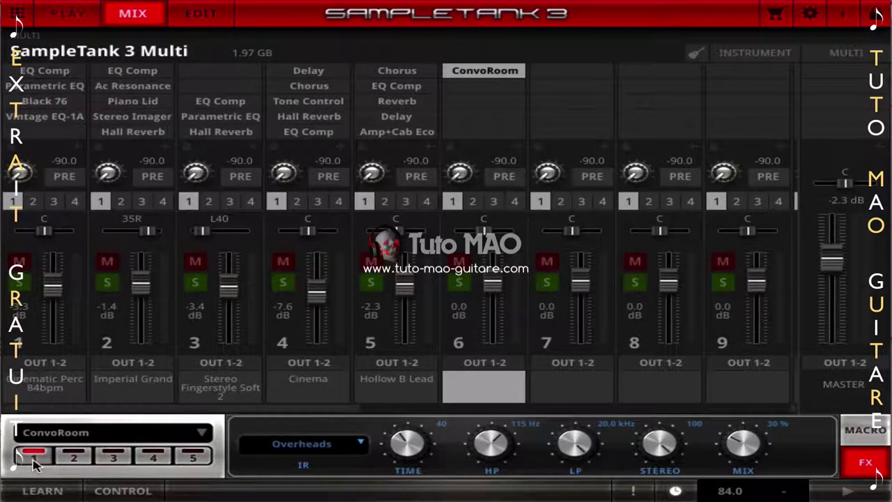
{"action": "left_click", "coordinate": [38, 457]}
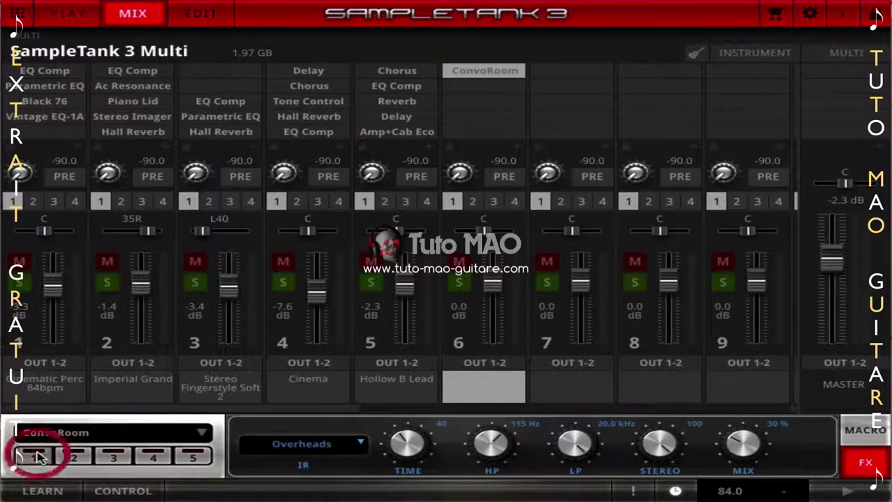
{"action": "left_click", "coordinate": [39, 457]}
{"action": "left_click", "coordinate": [39, 457]}
{"action": "left_click", "coordinate": [39, 456]}
{"action": "left_click", "coordinate": [38, 456]}
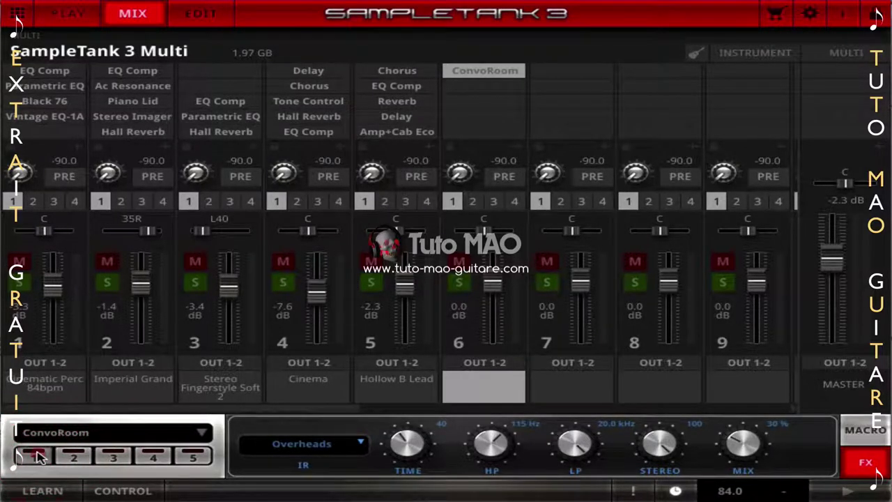
{"action": "left_click", "coordinate": [38, 457]}
{"action": "left_click", "coordinate": [38, 456]}
{"action": "left_click", "coordinate": [38, 456]}
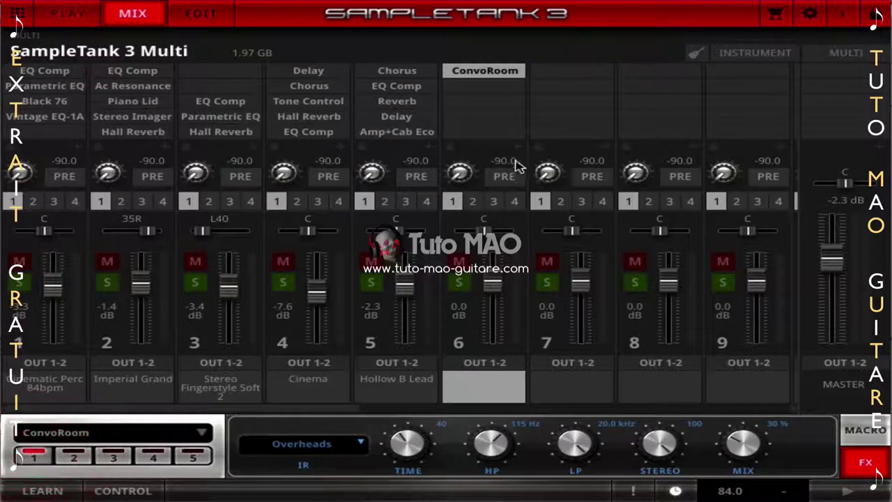
Review the Reverb + Delay effects available for channel 6's first slot and set ConvoRoom's Time to about 35.
{"action": "left_click", "coordinate": [201, 432]}
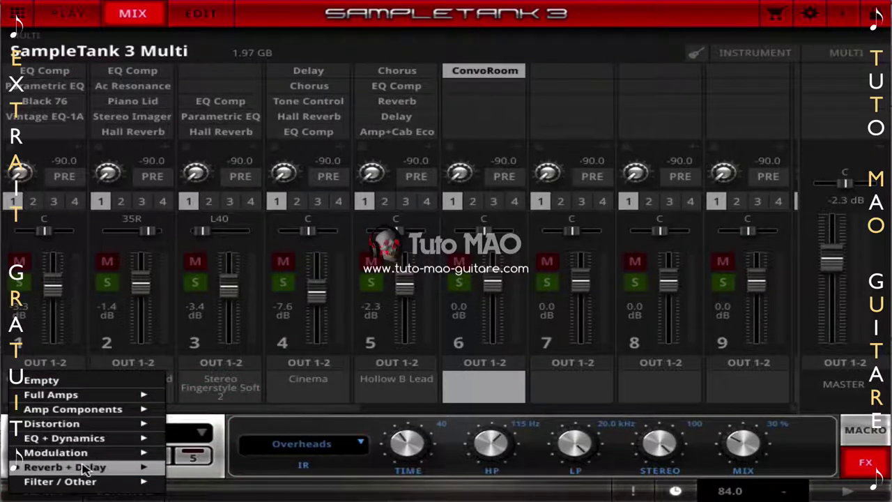
{"action": "mouse_move", "coordinate": [128, 465]}
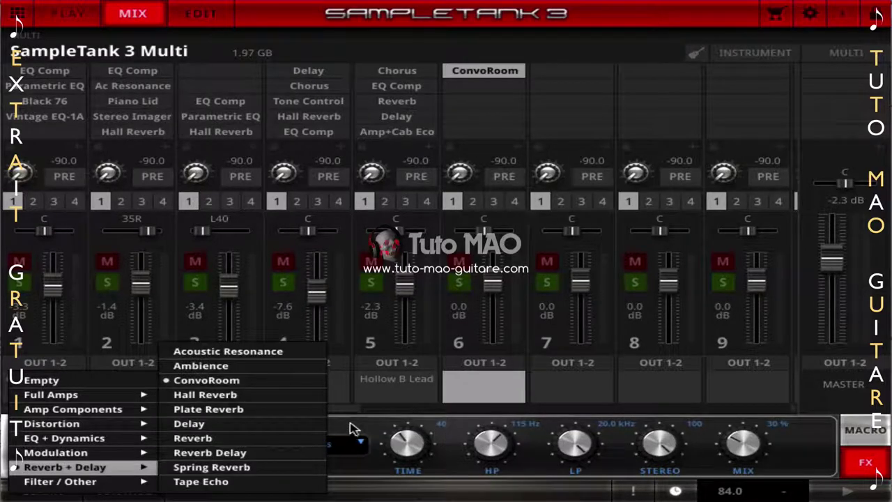
{"action": "left_click", "coordinate": [382, 419]}
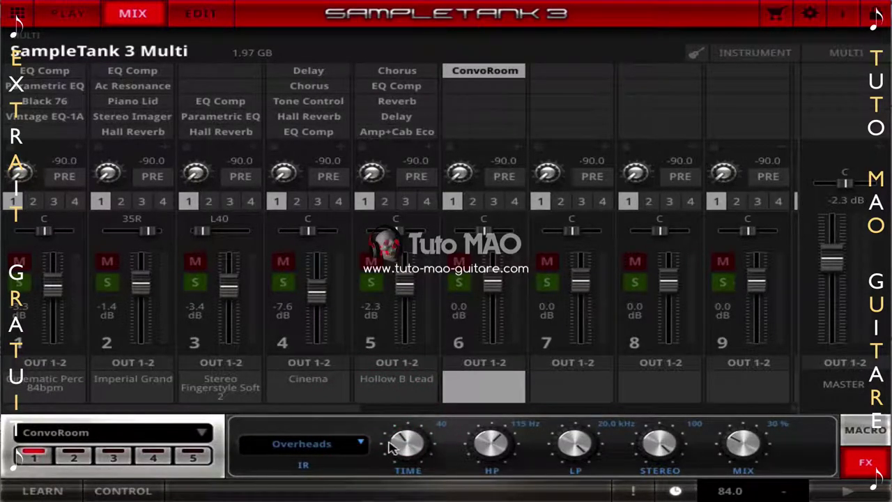
{"action": "left_click_drag", "start_coordinate": [405, 446], "coordinate": [408, 446]}
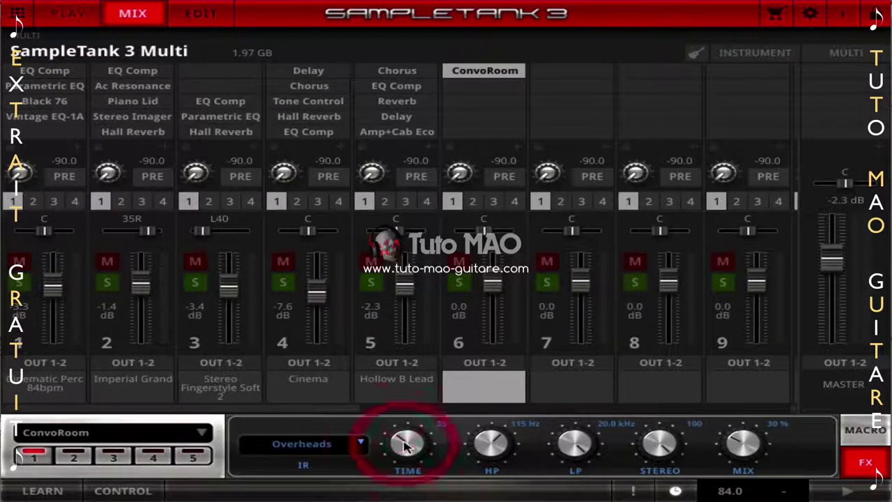
Insert a Parametric EQ in channel 6's second effect slot and open that slot's effect list.
{"action": "left_click", "coordinate": [74, 459]}
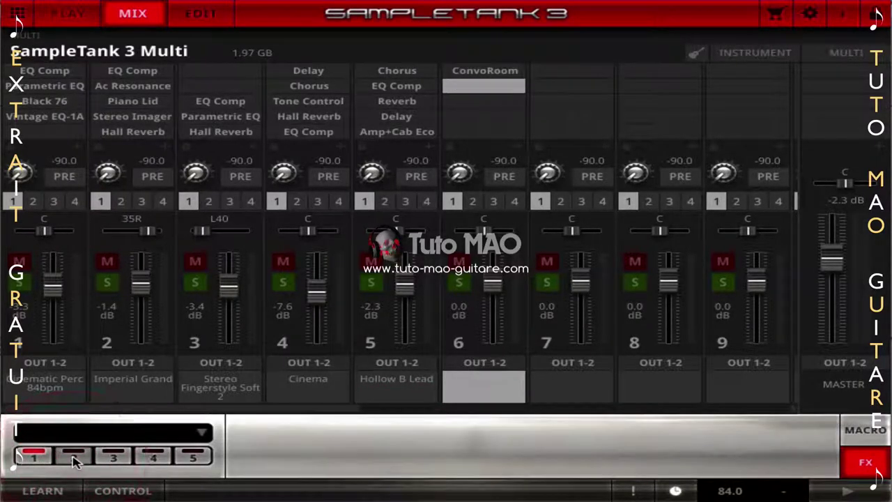
{"action": "left_click", "coordinate": [73, 455]}
{"action": "left_click", "coordinate": [198, 438]}
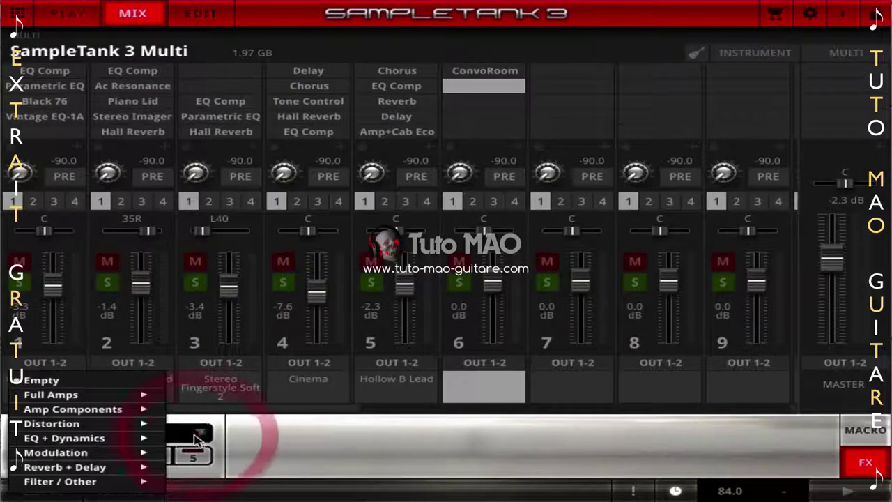
{"action": "left_click", "coordinate": [230, 453]}
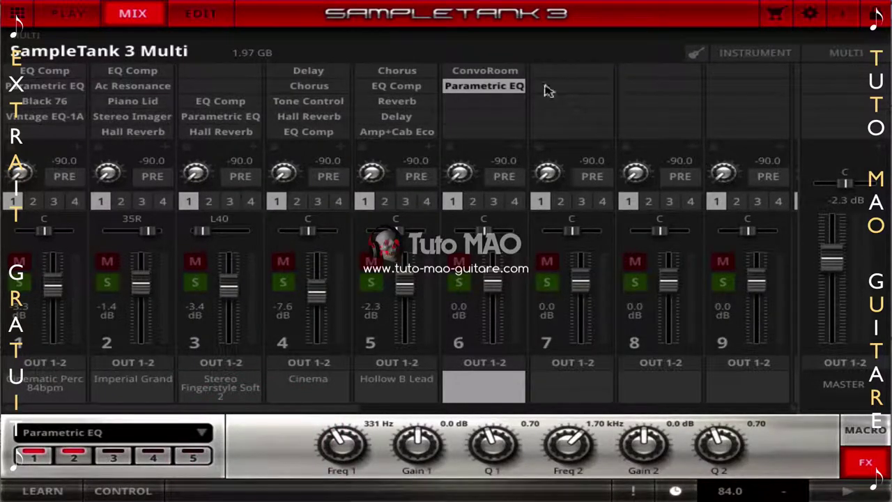
{"action": "left_click", "coordinate": [486, 91]}
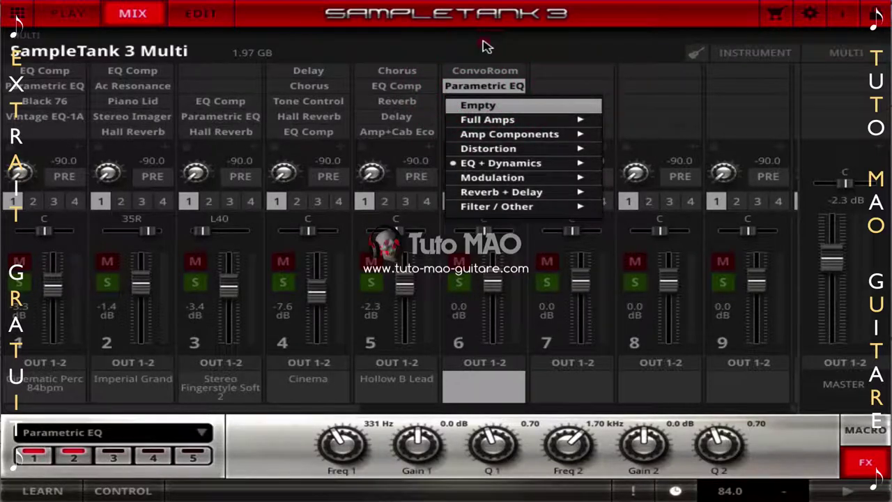